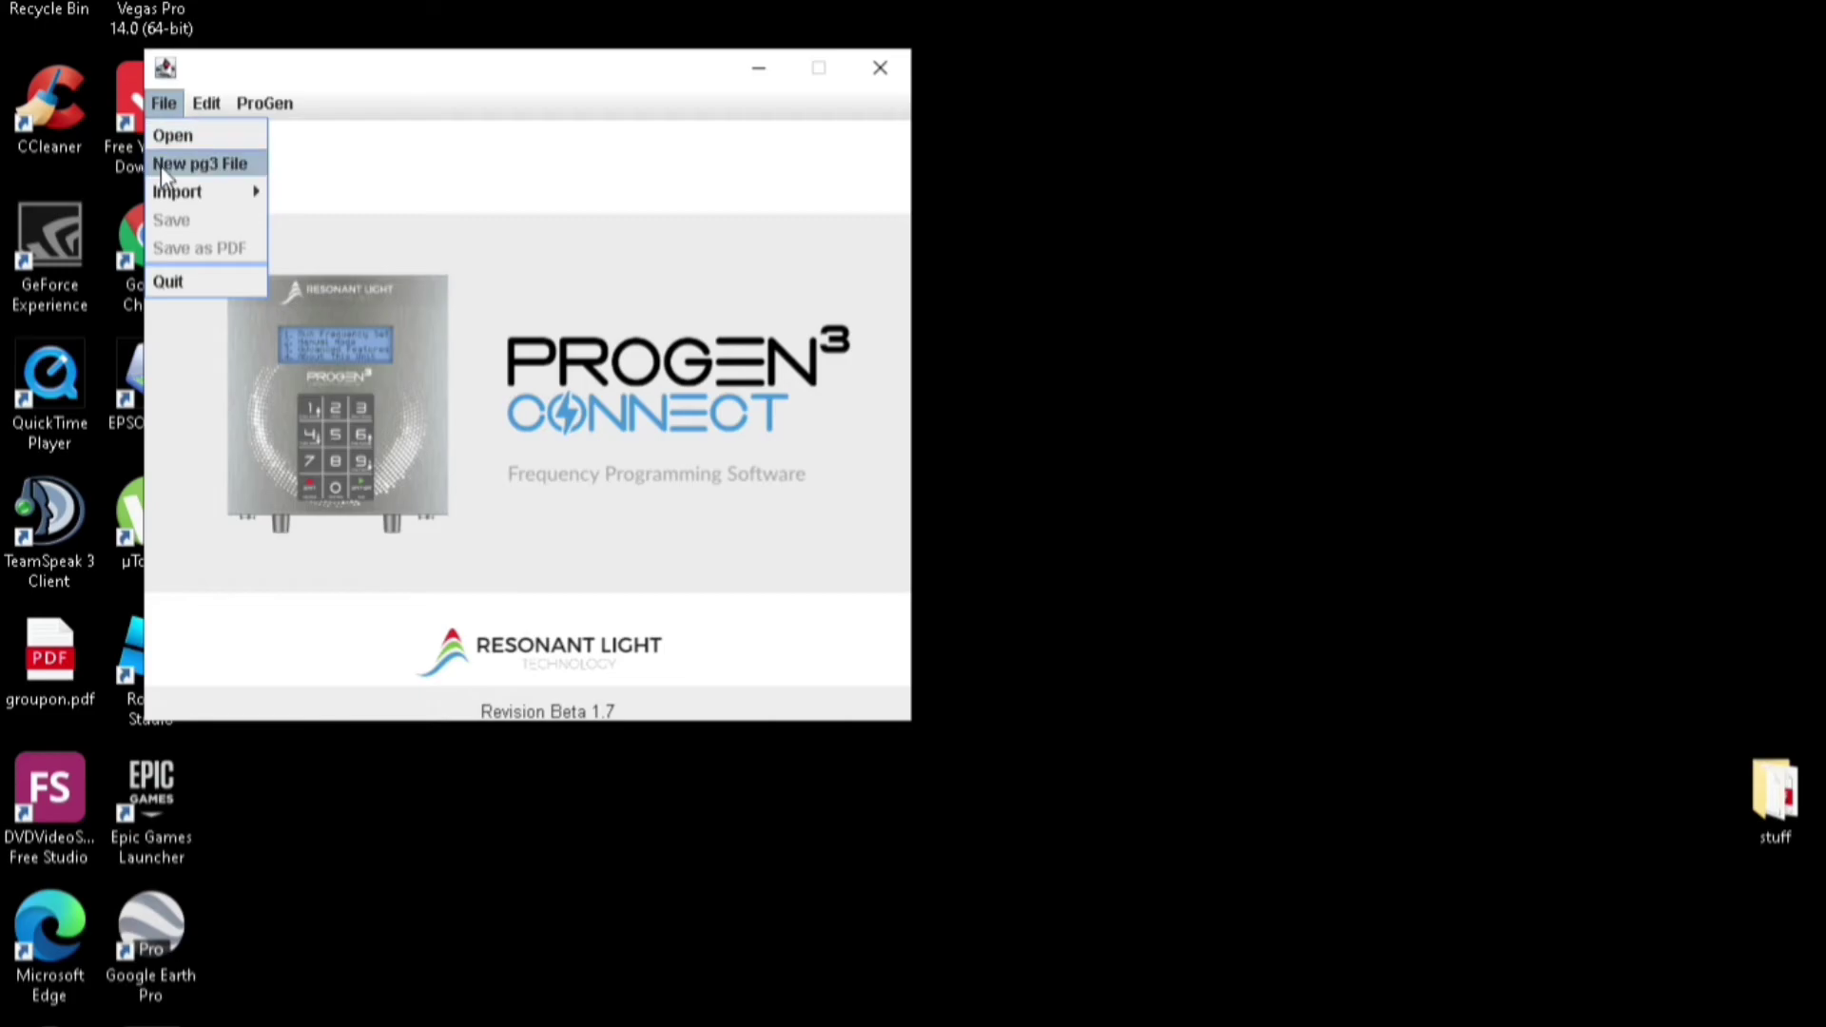
Create a new pg3 file and name it "Eso Cancer 2".
click(162, 165)
click(360, 350)
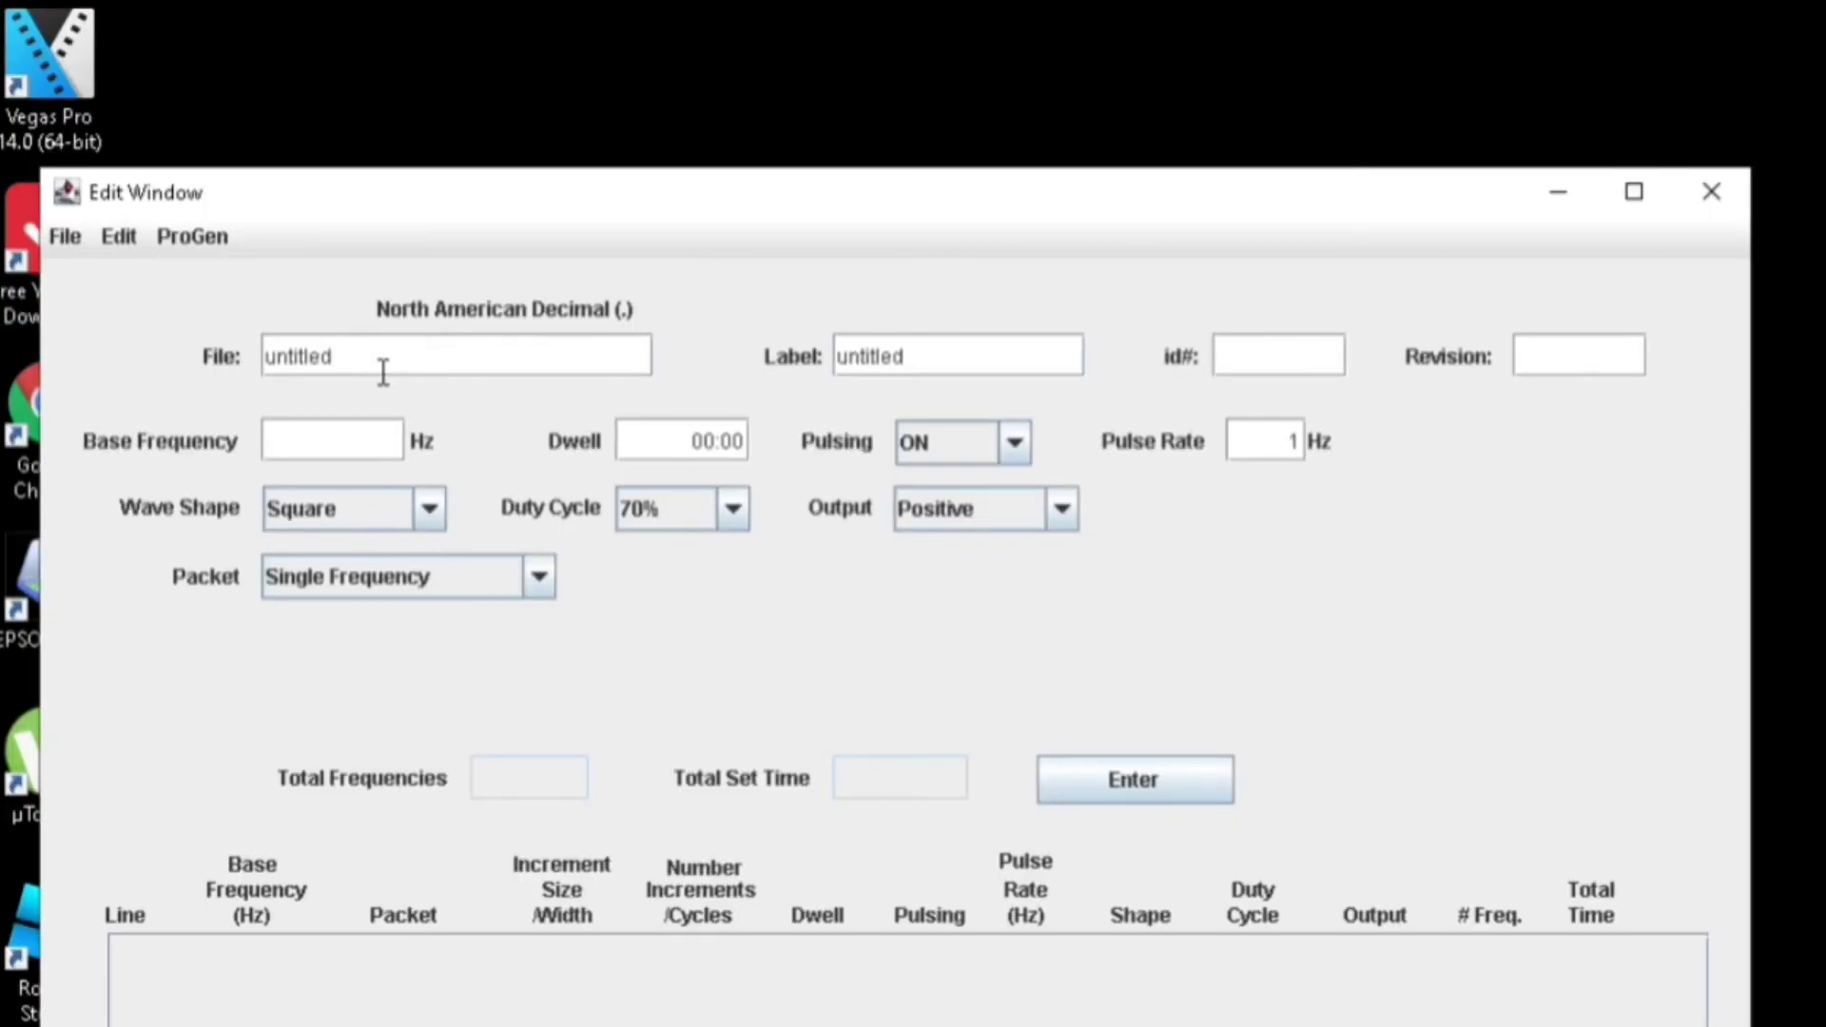
key(BackSpace)
key(BackSpace)
key(BackSpace)
key(BackSpace)
key(BackSpace)
key(BackSpace)
key(BackSpace)
key(BackSpace)
text(Eso Cancer 2)
Replace the file's label with "Eso_Cancer1".
key(Tab)
key(BackSpace)
key(BackSpace)
key(BackSpace)
key(BackSpace)
key(BackSpace)
key(BackSpace)
key(BackSpace)
key(BackSpace)
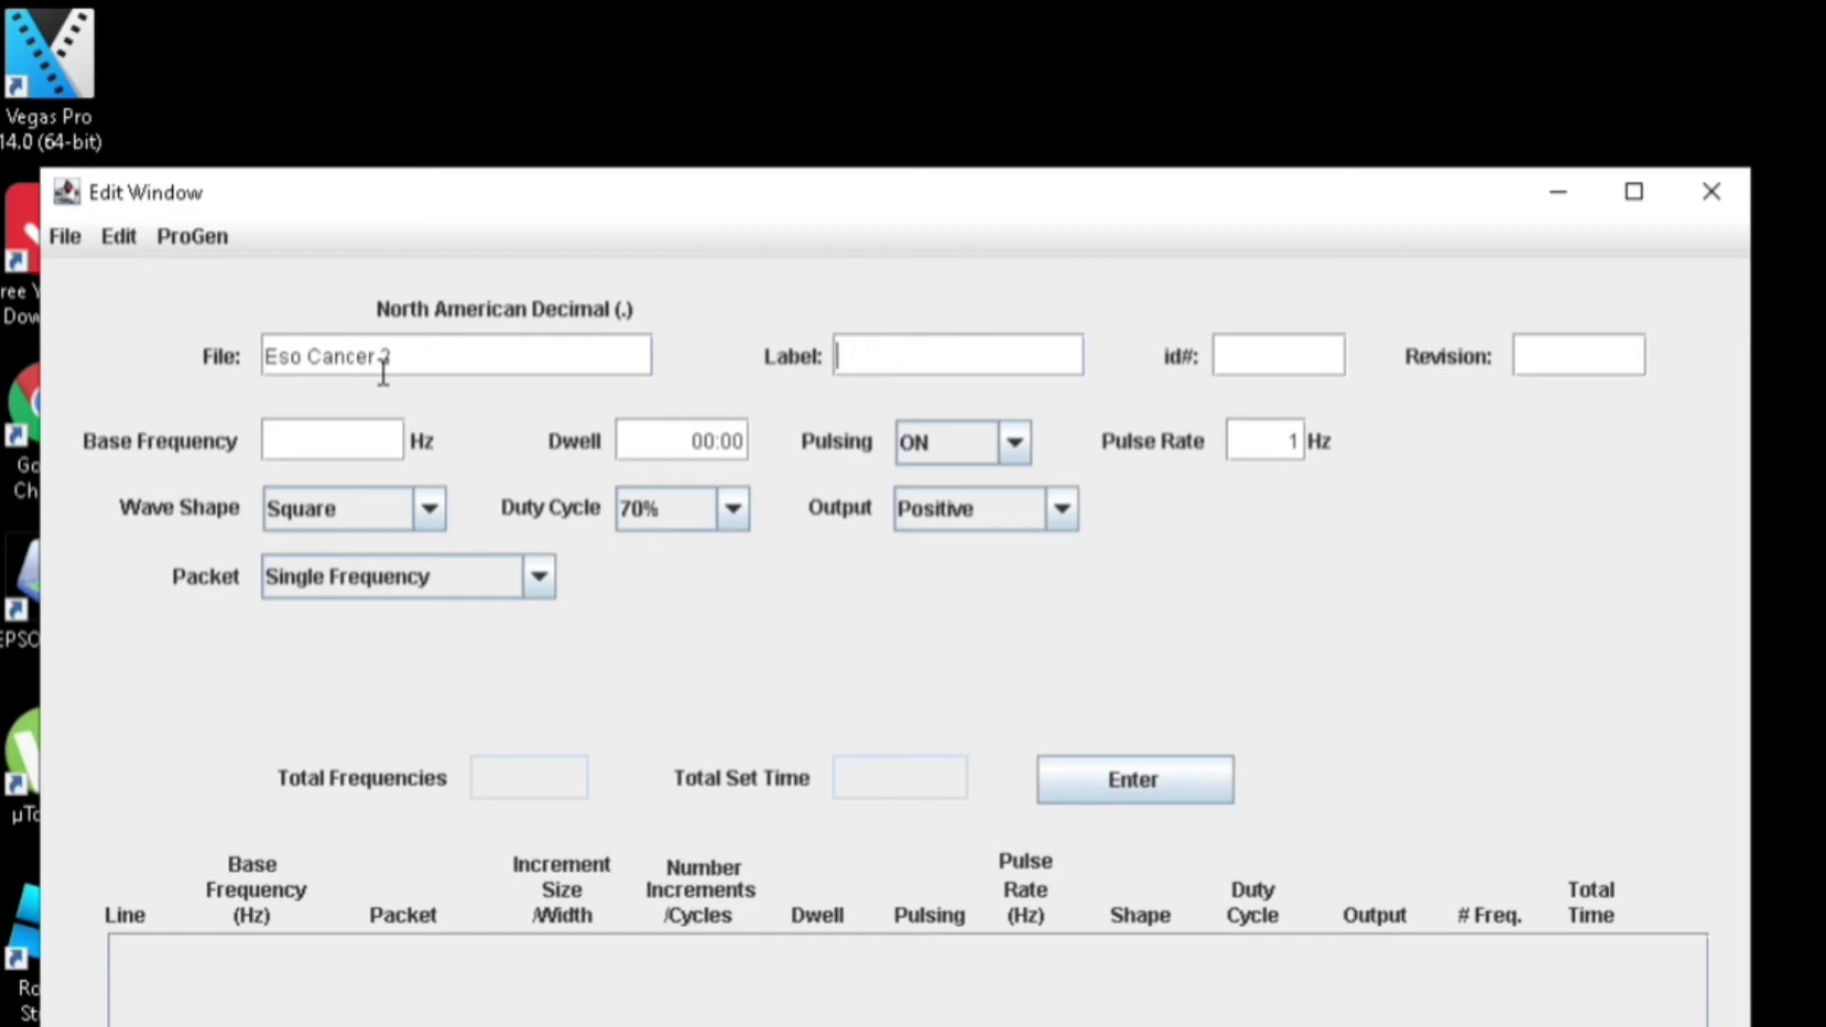
text(Eso_Cancer1)
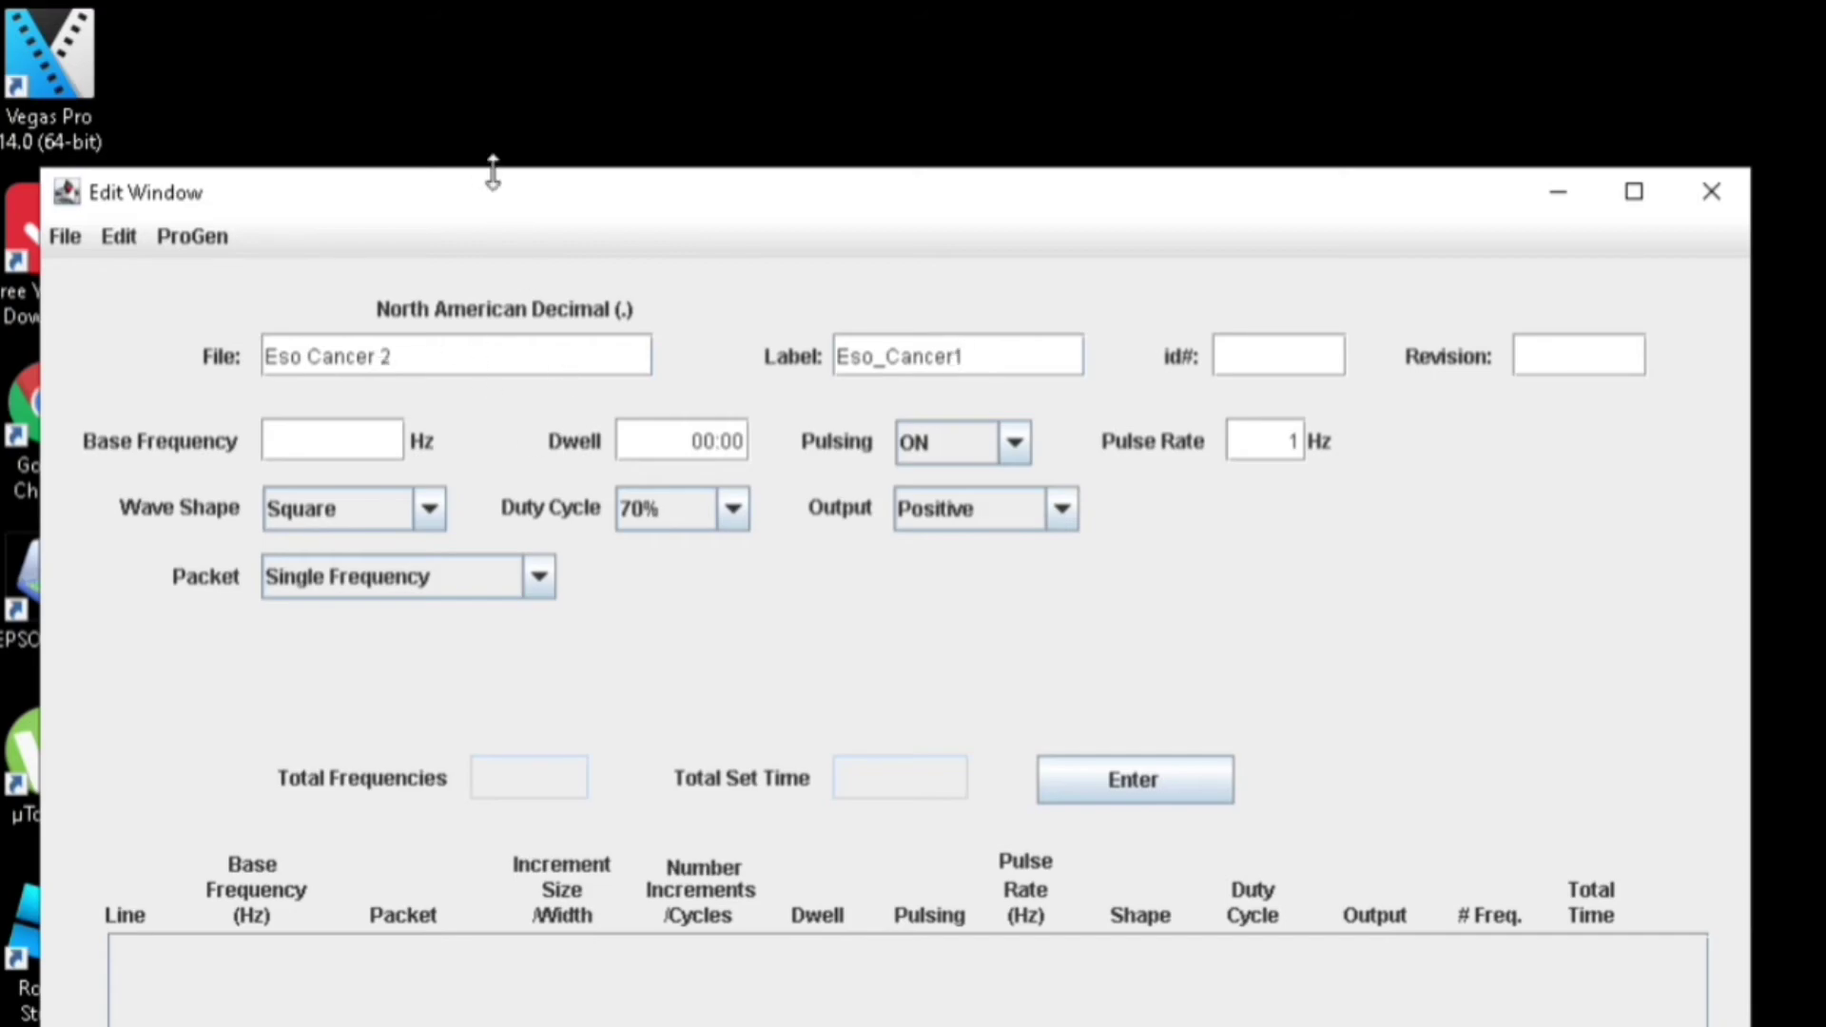
Set the file's id# to 7994 and its revision to 1.
click(1248, 353)
text(7994)
key(Tab)
text(1)
Add a Single Frequency line with a base frequency of 50 Hz and a dwell of 02:00.
click(333, 443)
click(346, 423)
text(50)
key(Tab)
click(723, 430)
key(Right)
key(BackSpace)
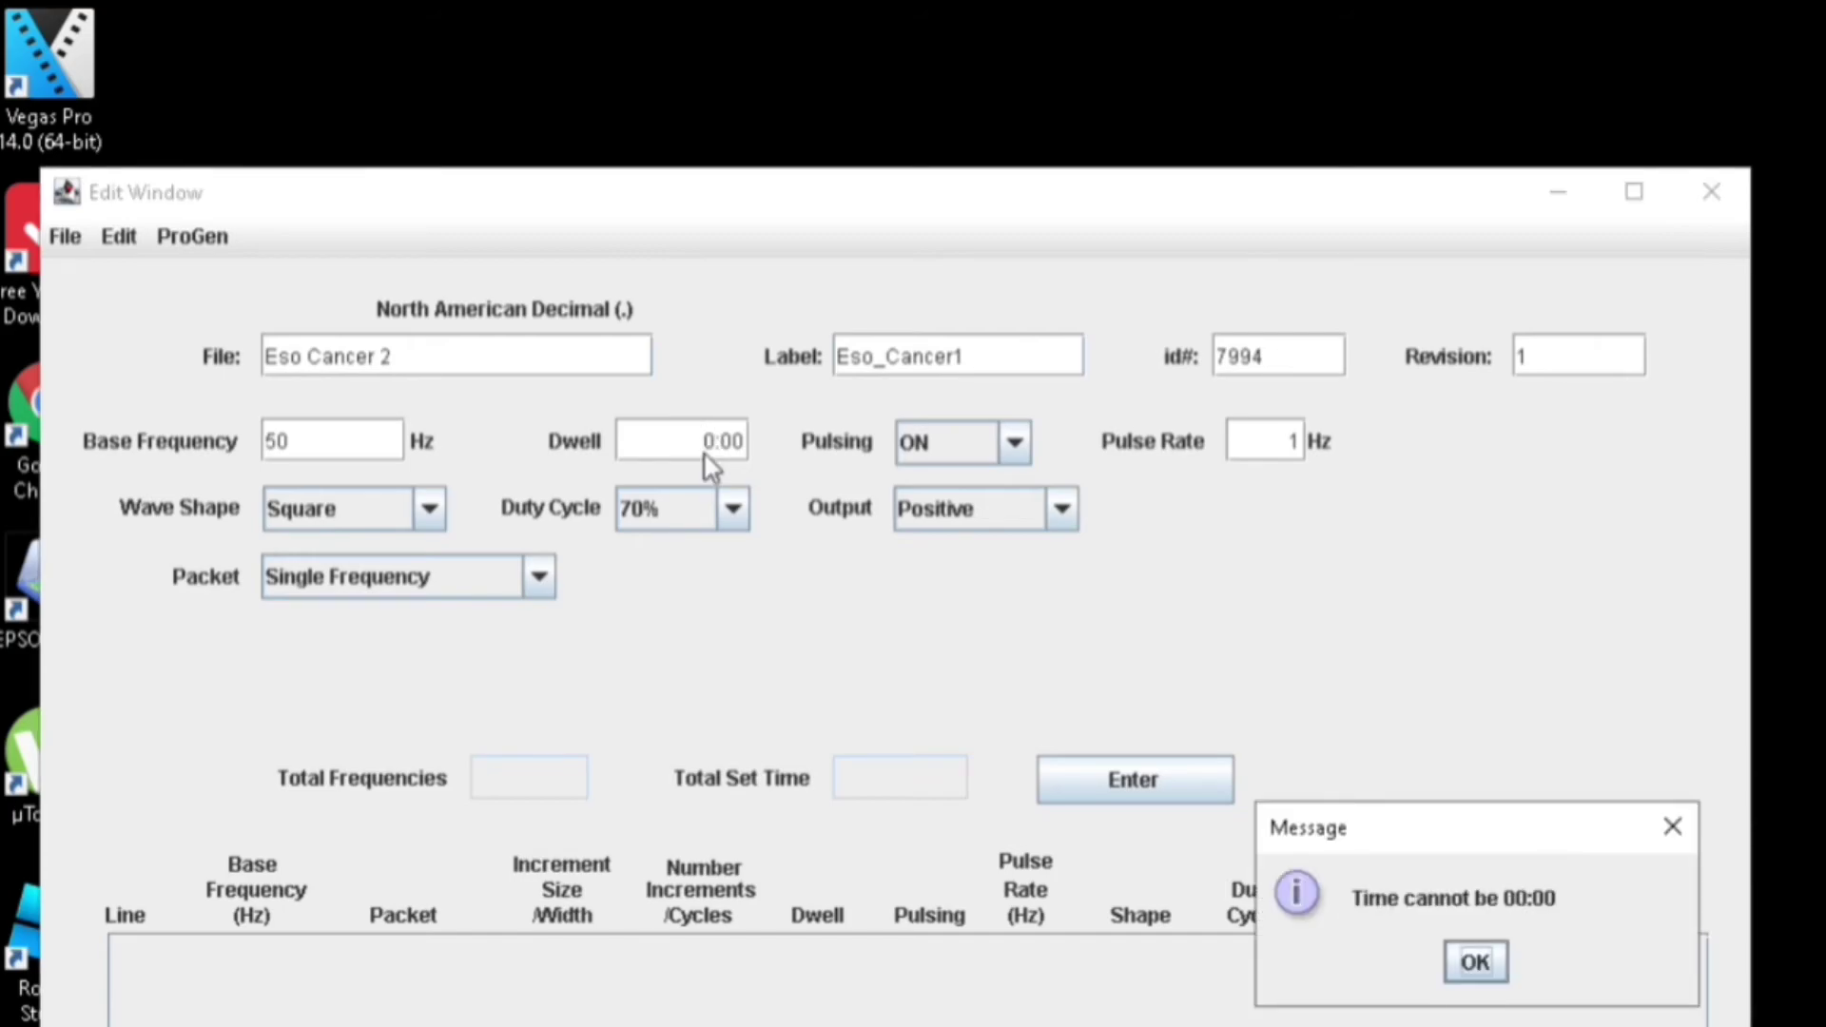
click(1476, 963)
text(2)
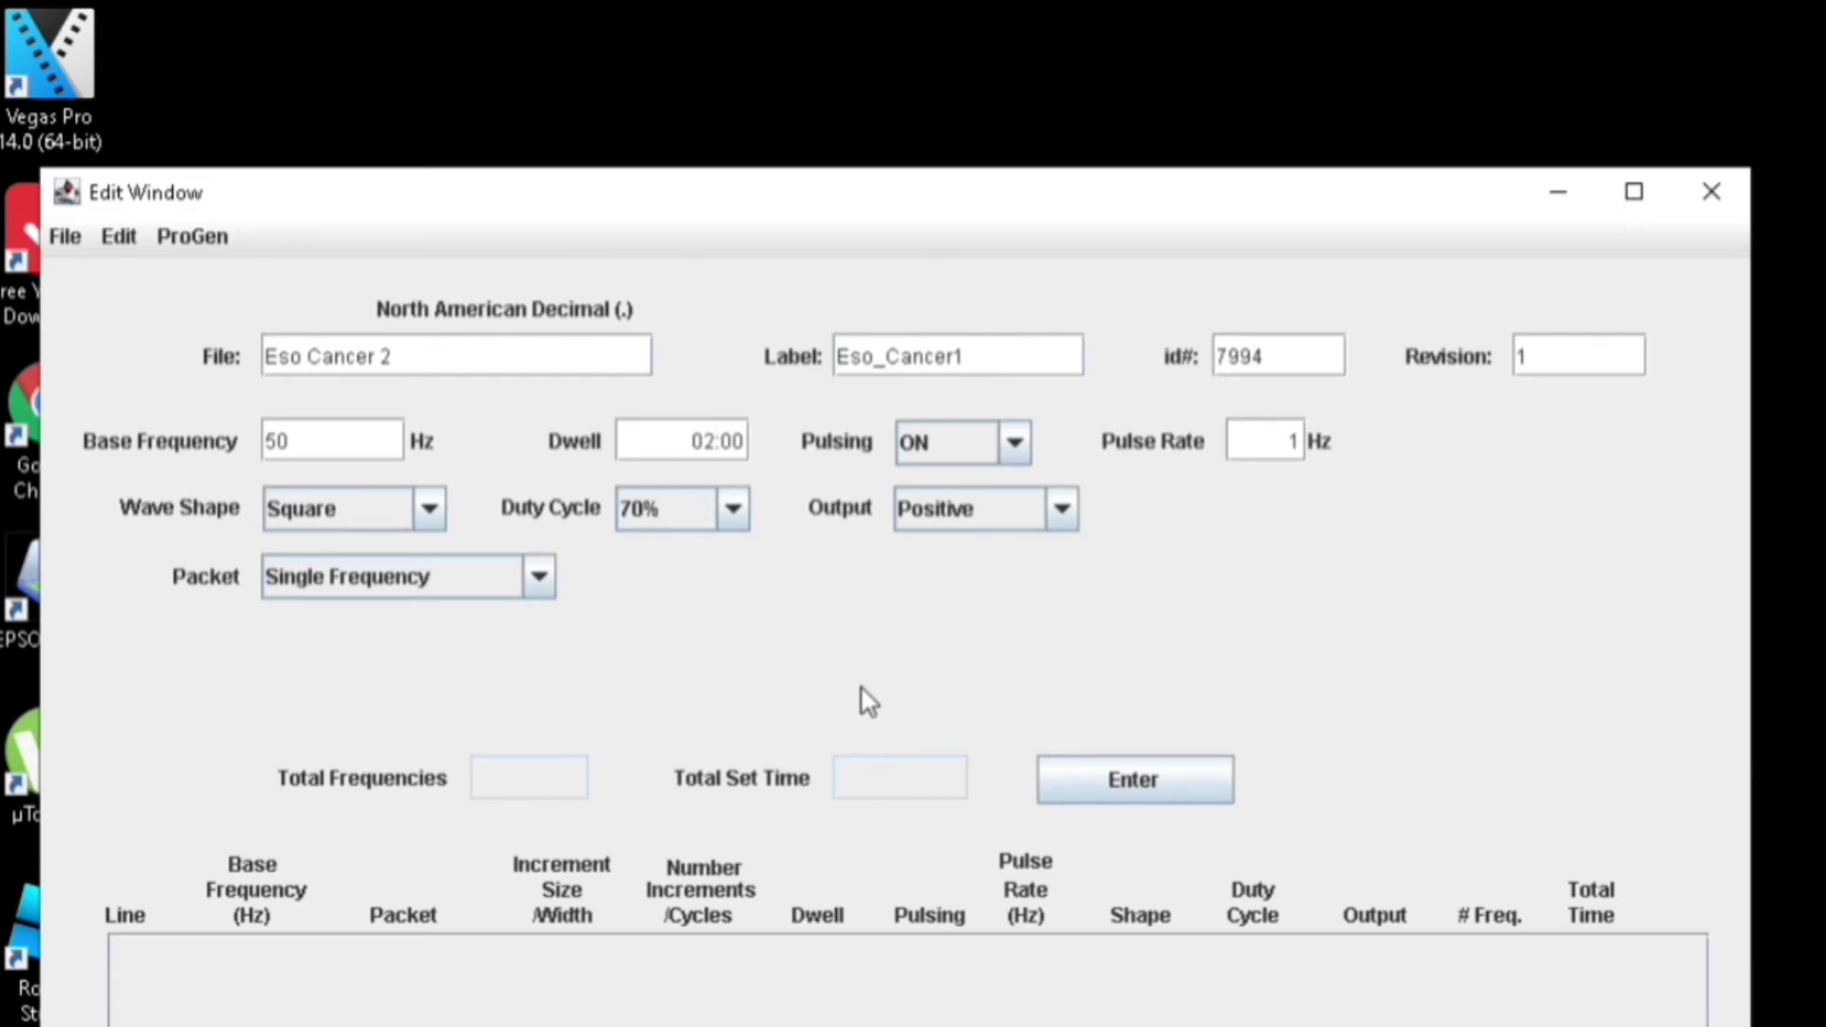
key(Return)
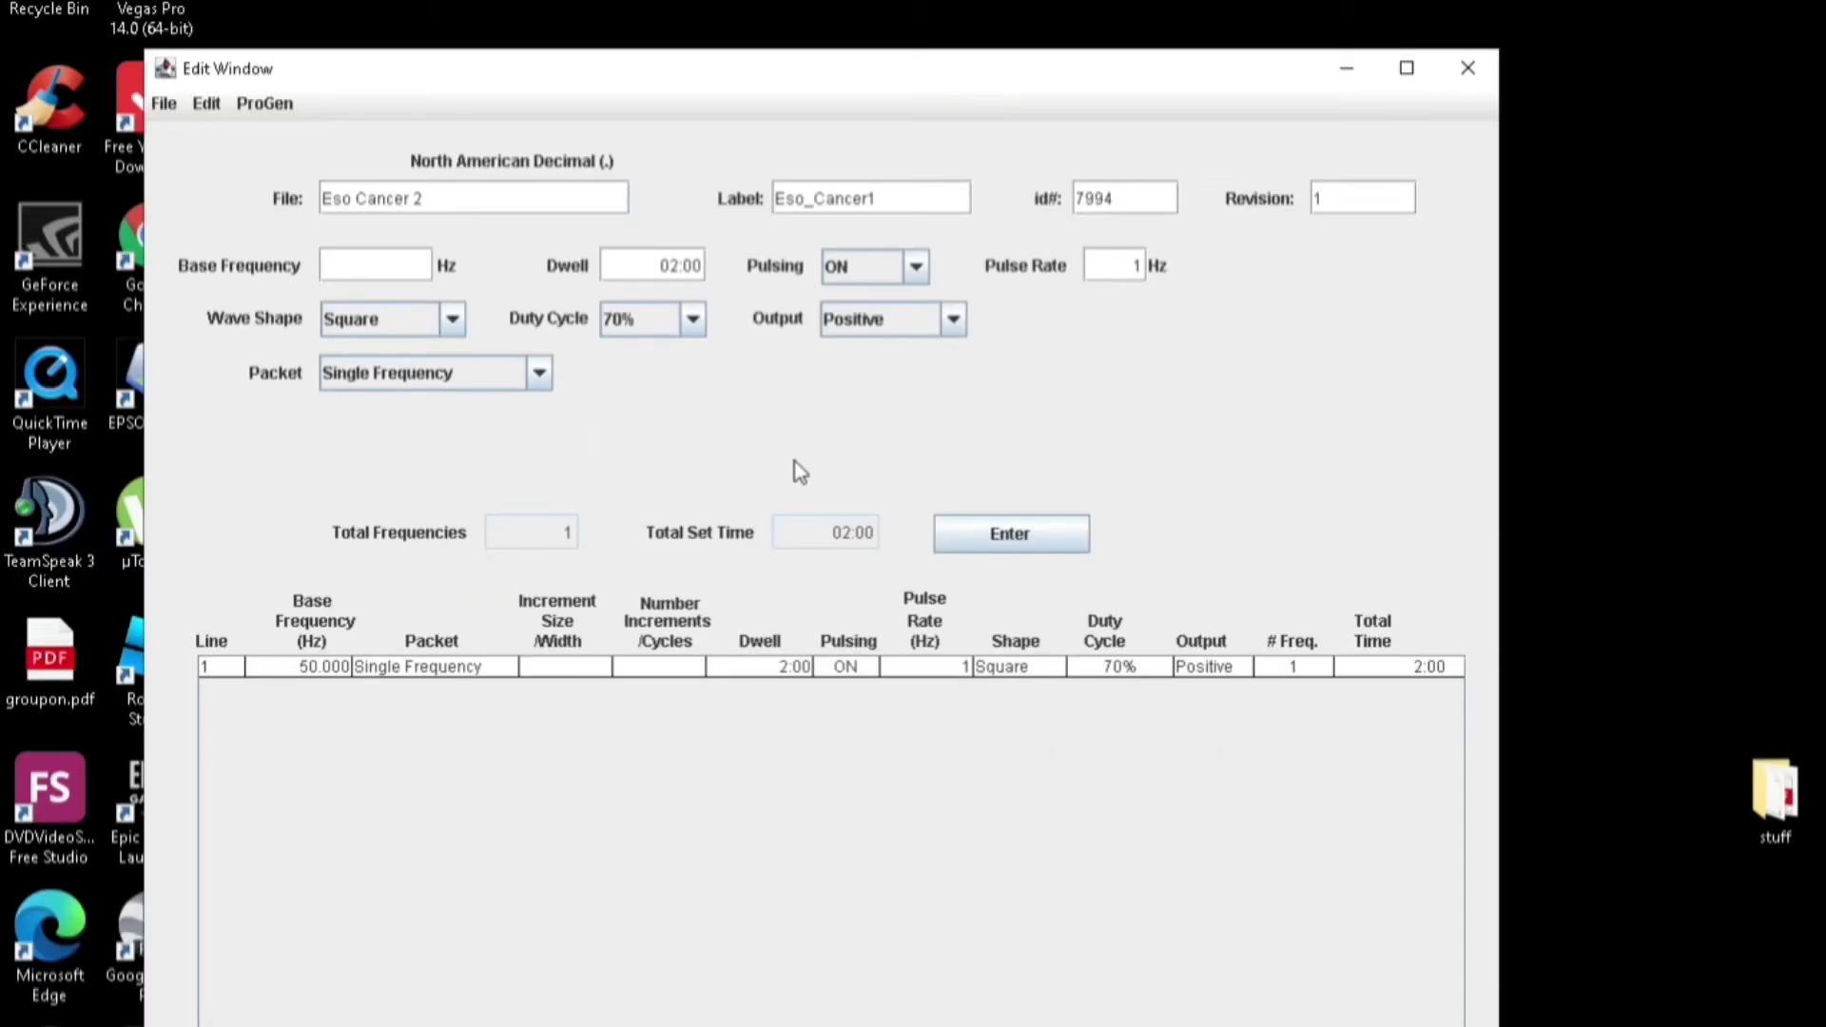
Add Single Frequency lines for 520, 600, 930, 12690 and 125000 Hz with the same settings.
text(520)
key(Return)
text(600)
key(Return)
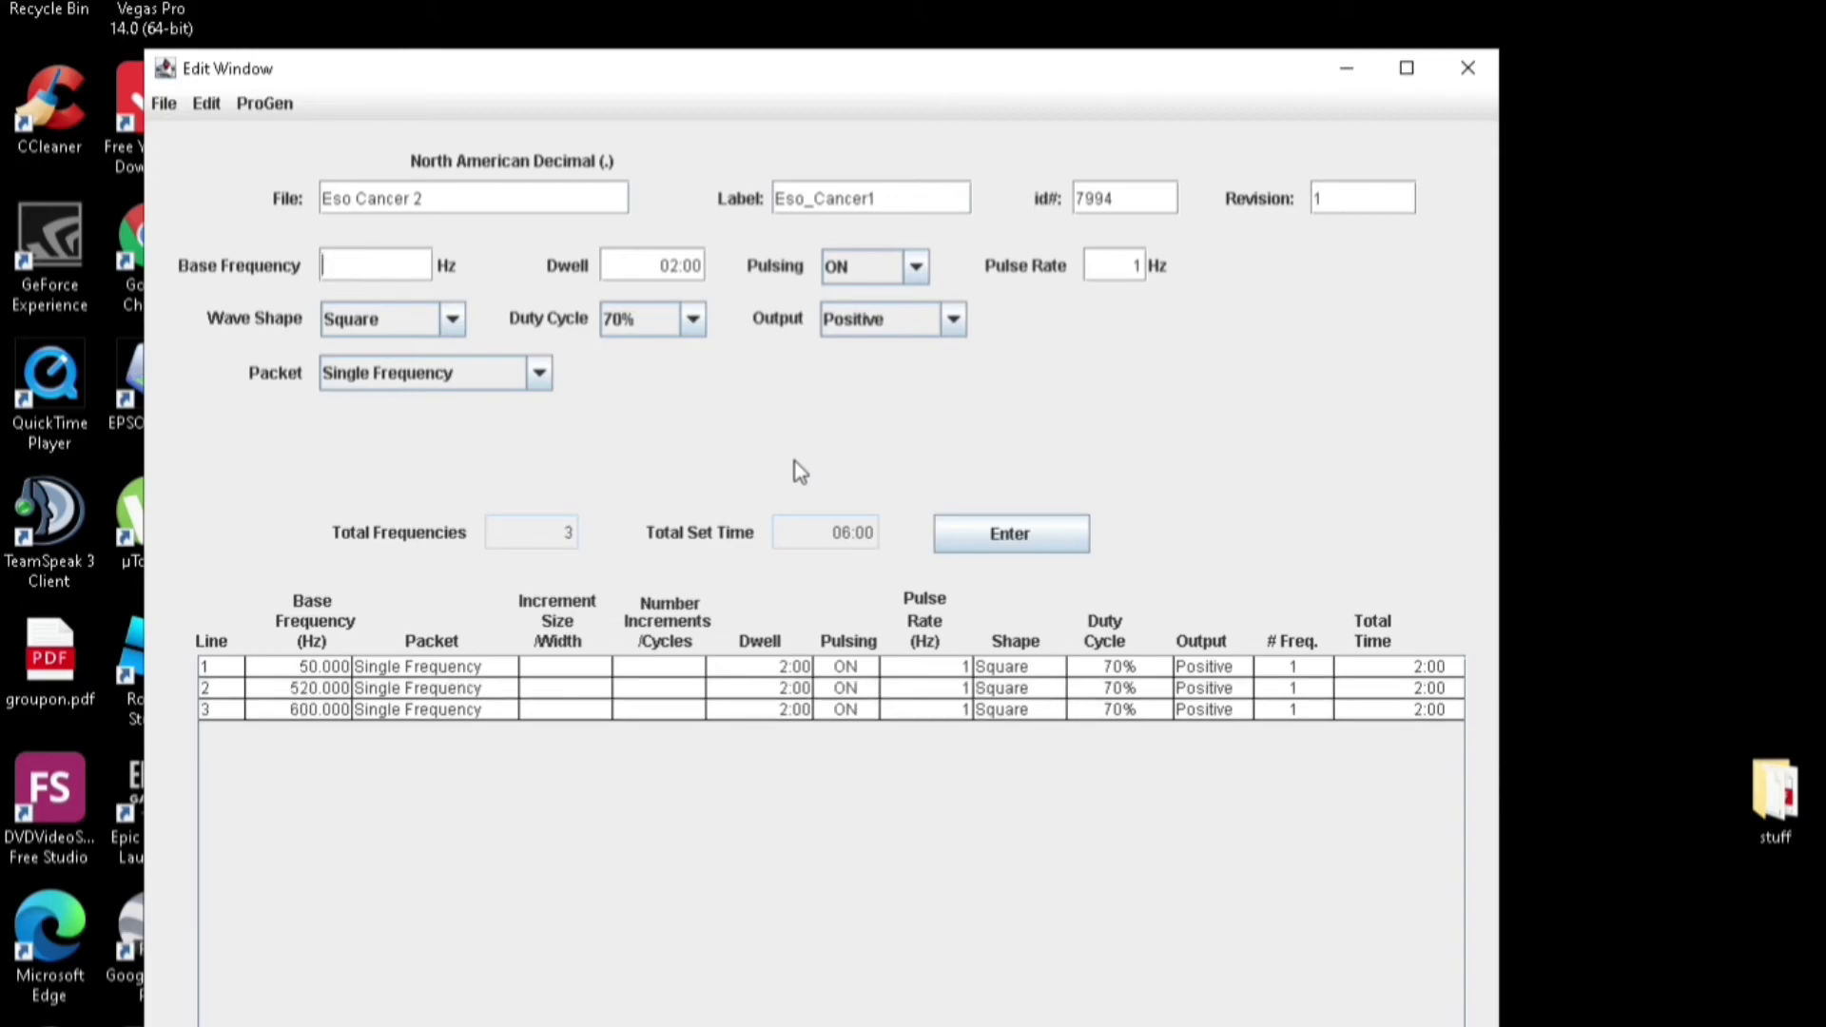
text(930)
key(Return)
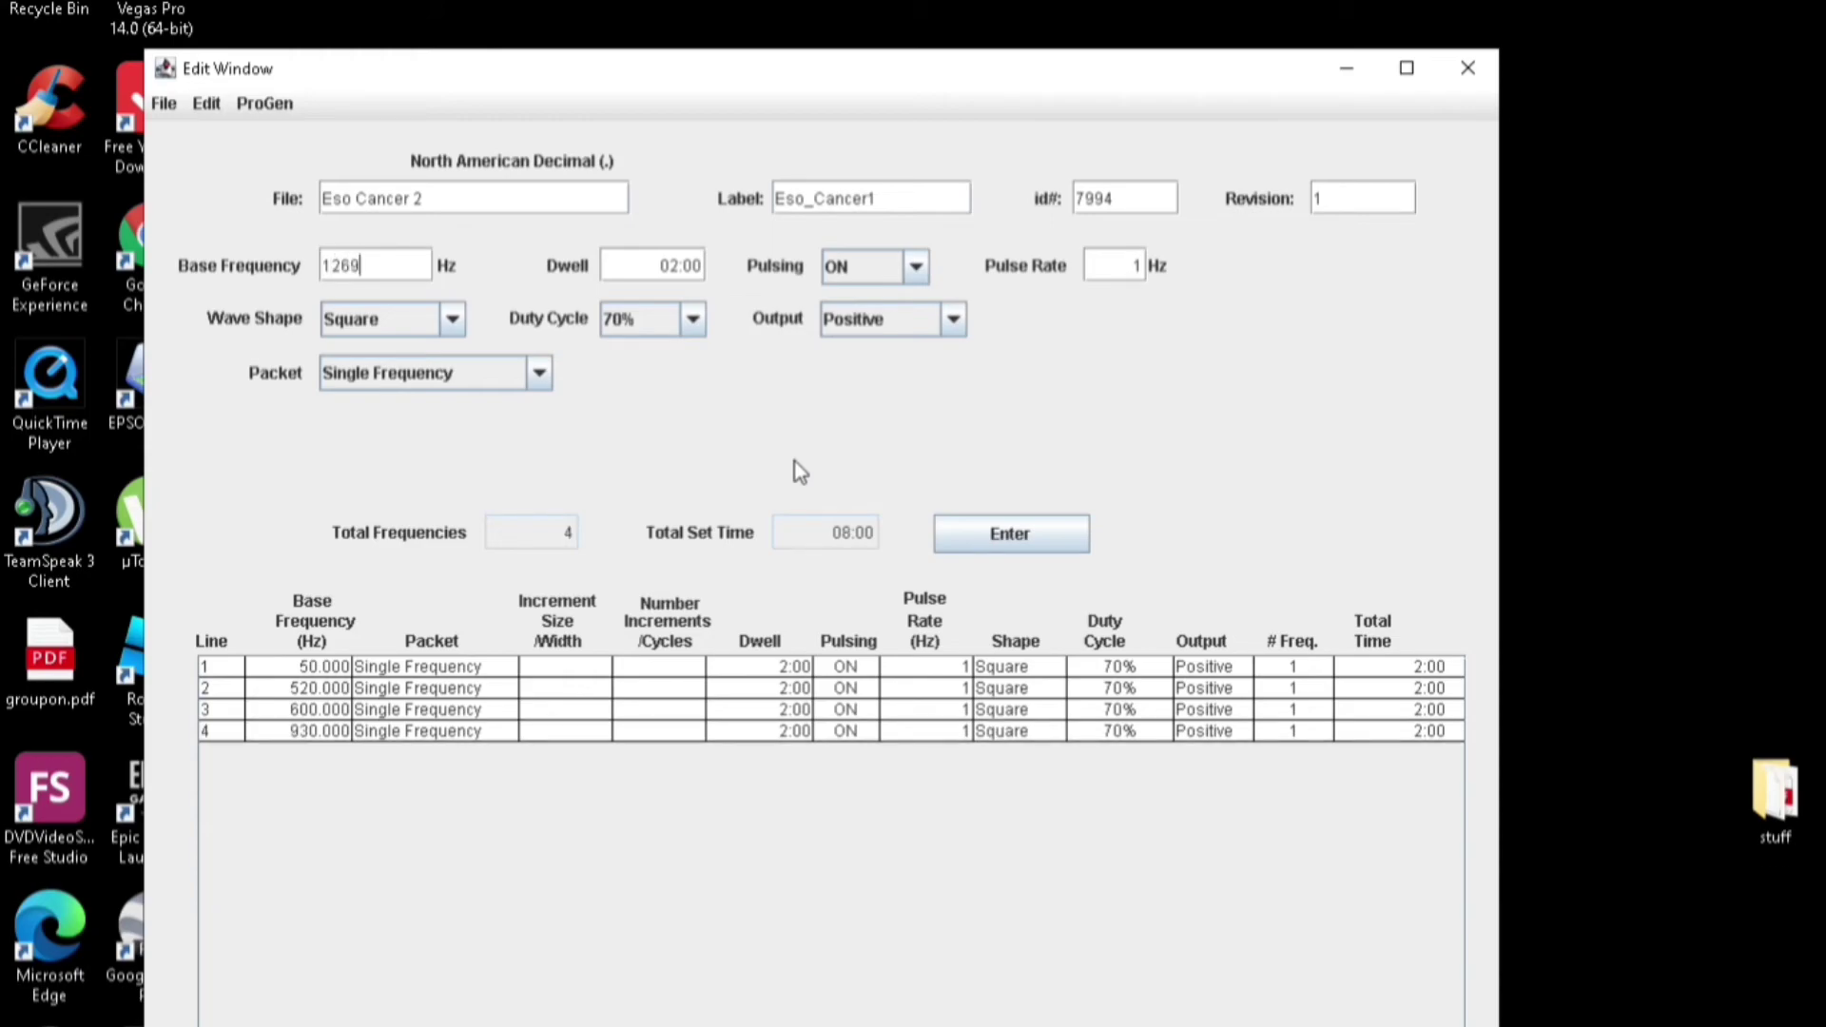
key(Return)
text(125000)
key(Return)
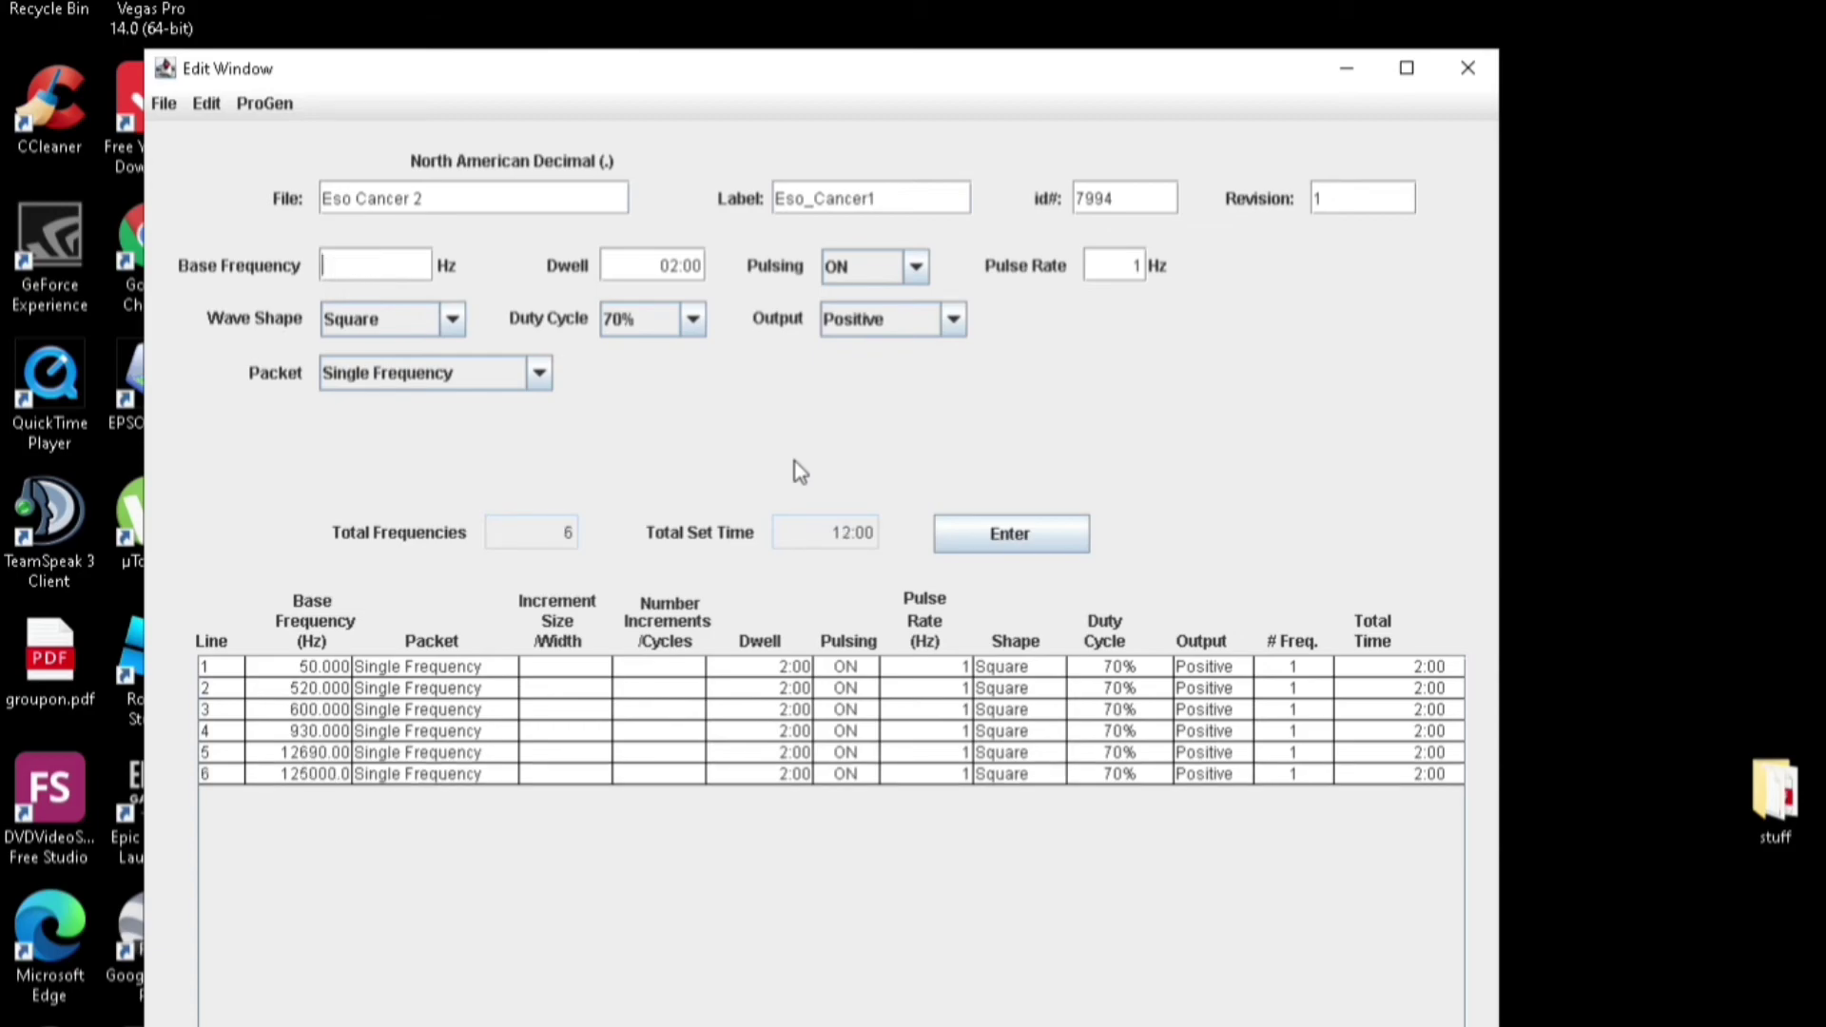
Add Single Frequency lines for 260710, 434030, 301000, 812200 and 10026 Hz with the same settings.
text(260710)
key(Return)
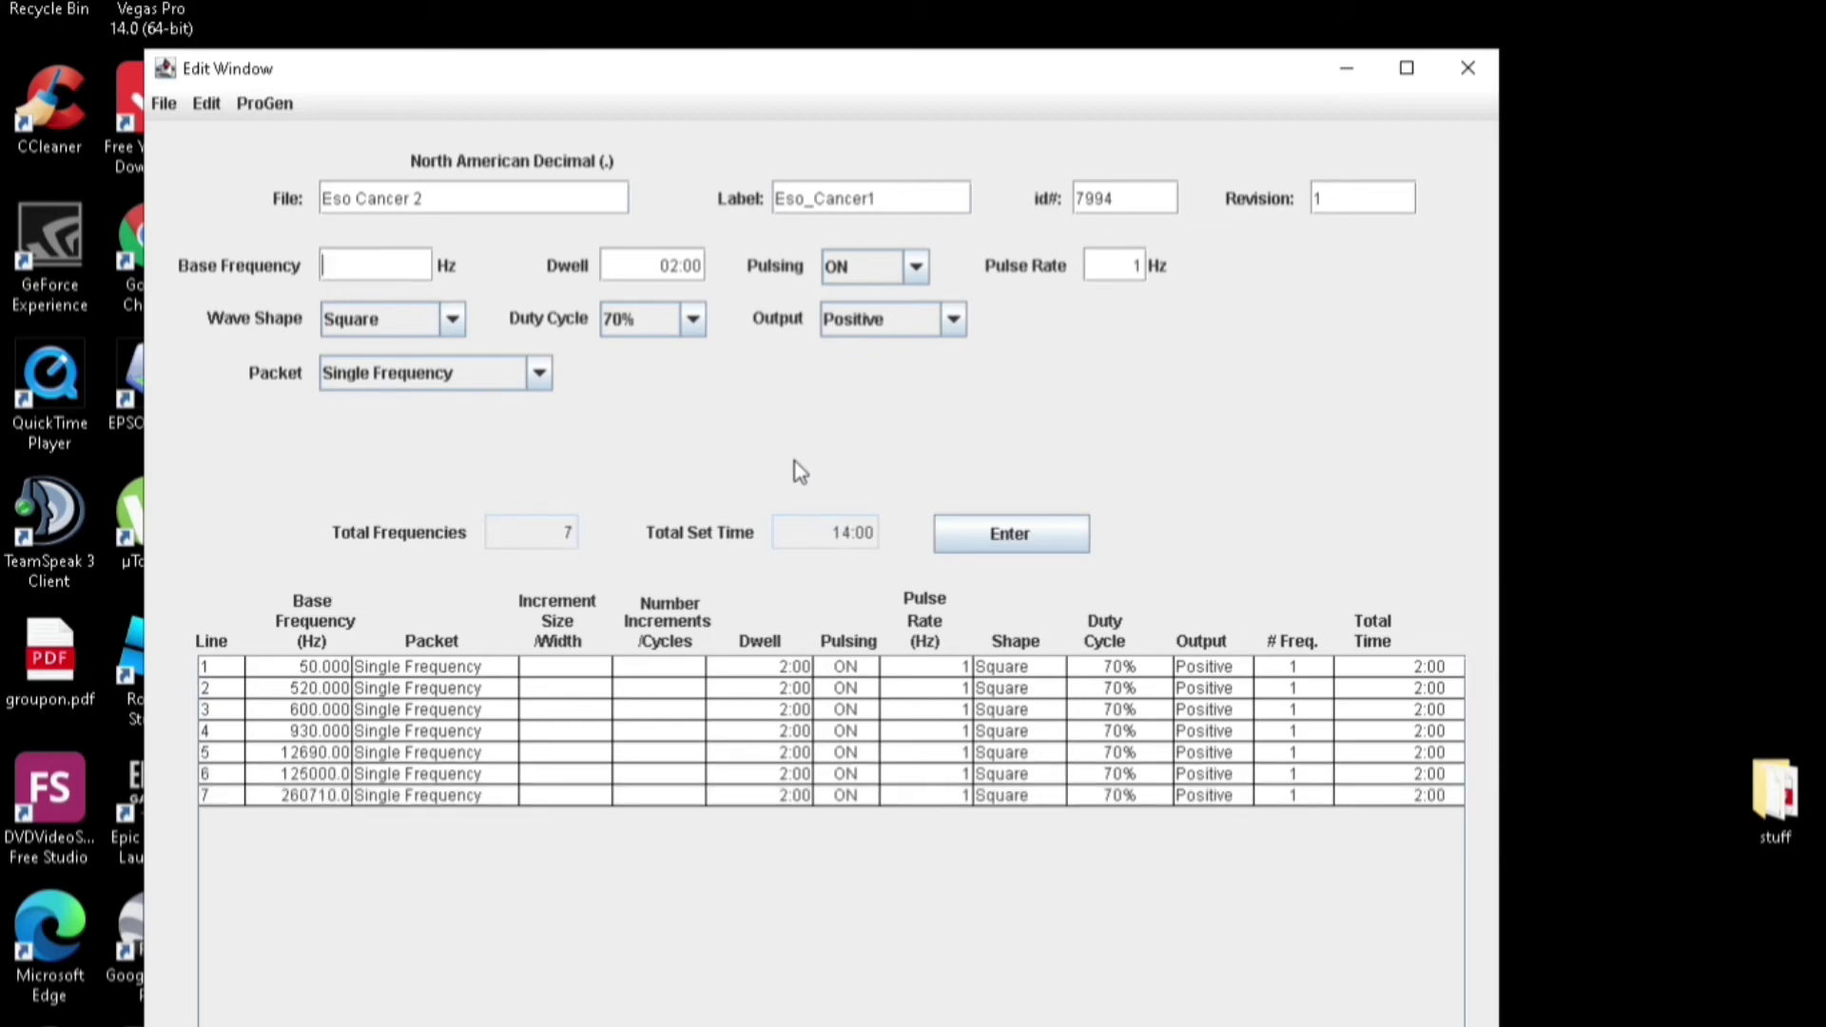
text(434030)
key(Return)
text(301000)
key(Return)
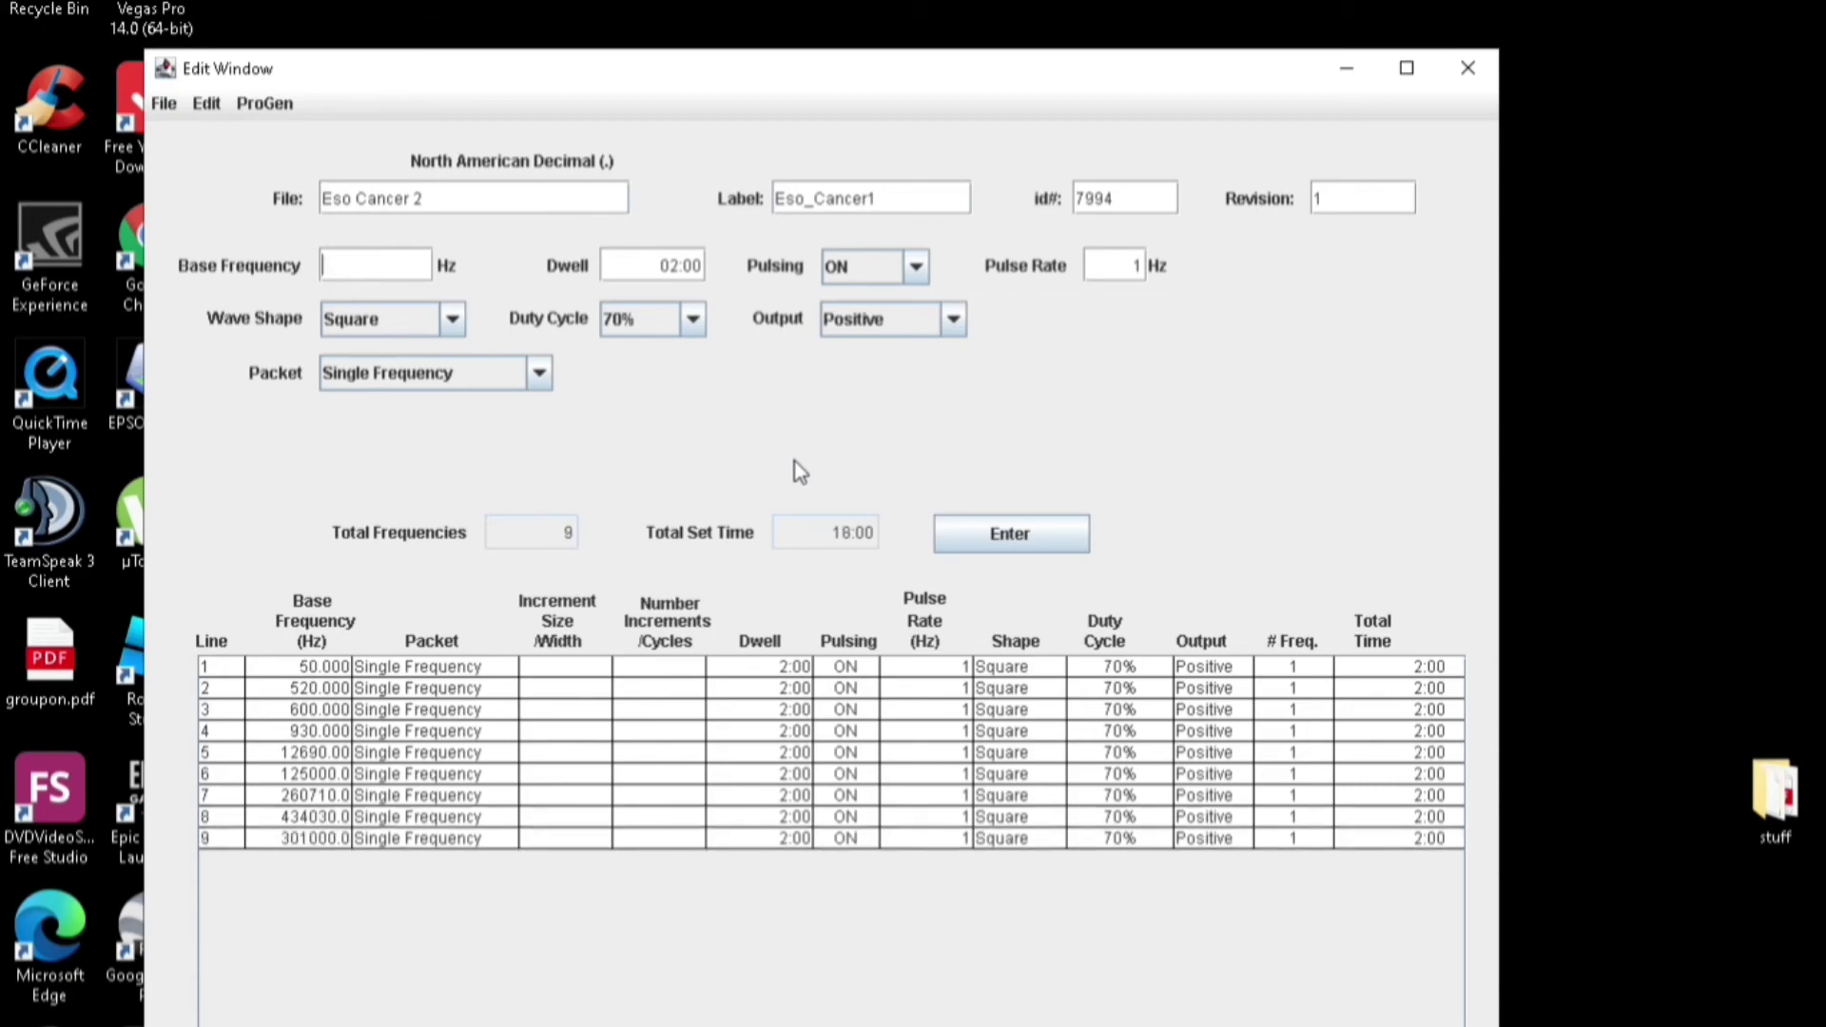
text(812200)
key(Return)
key(Return)
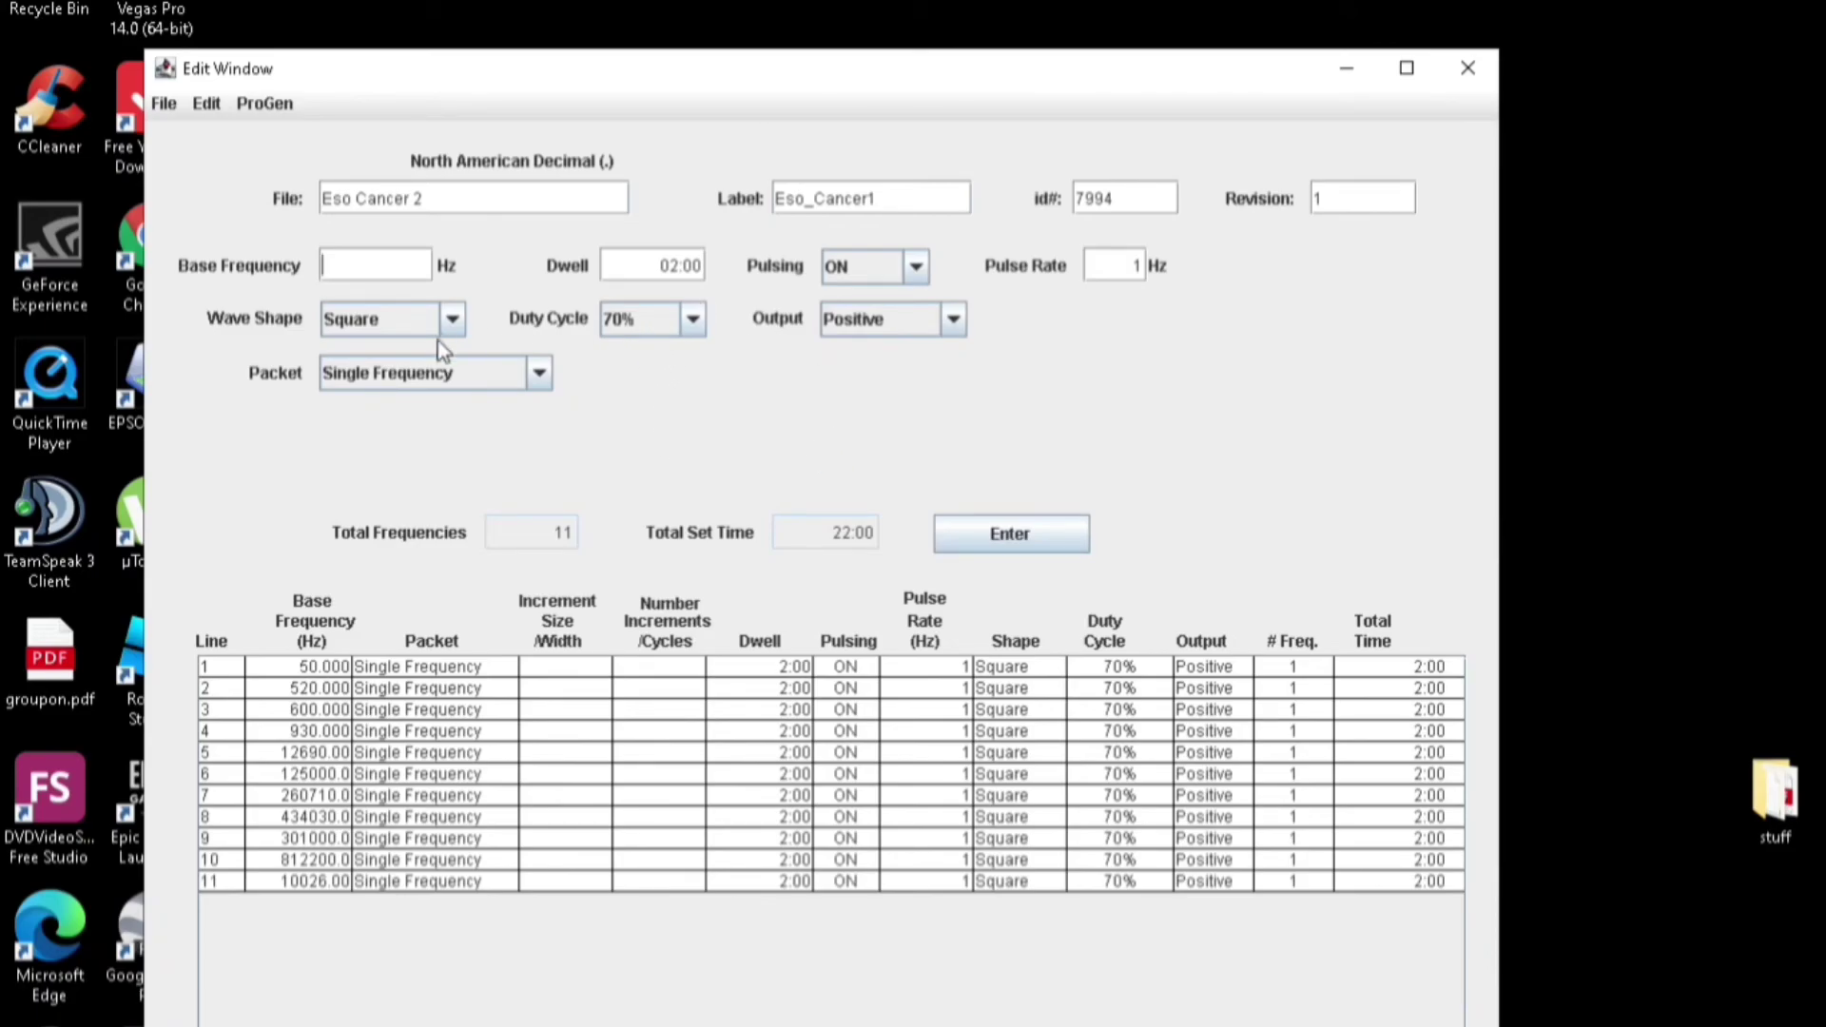
Add a 50 Hz Spread Expanding line with 1 Hz increment size and 9 increments, and set its dwell to 20 seconds.
click(538, 375)
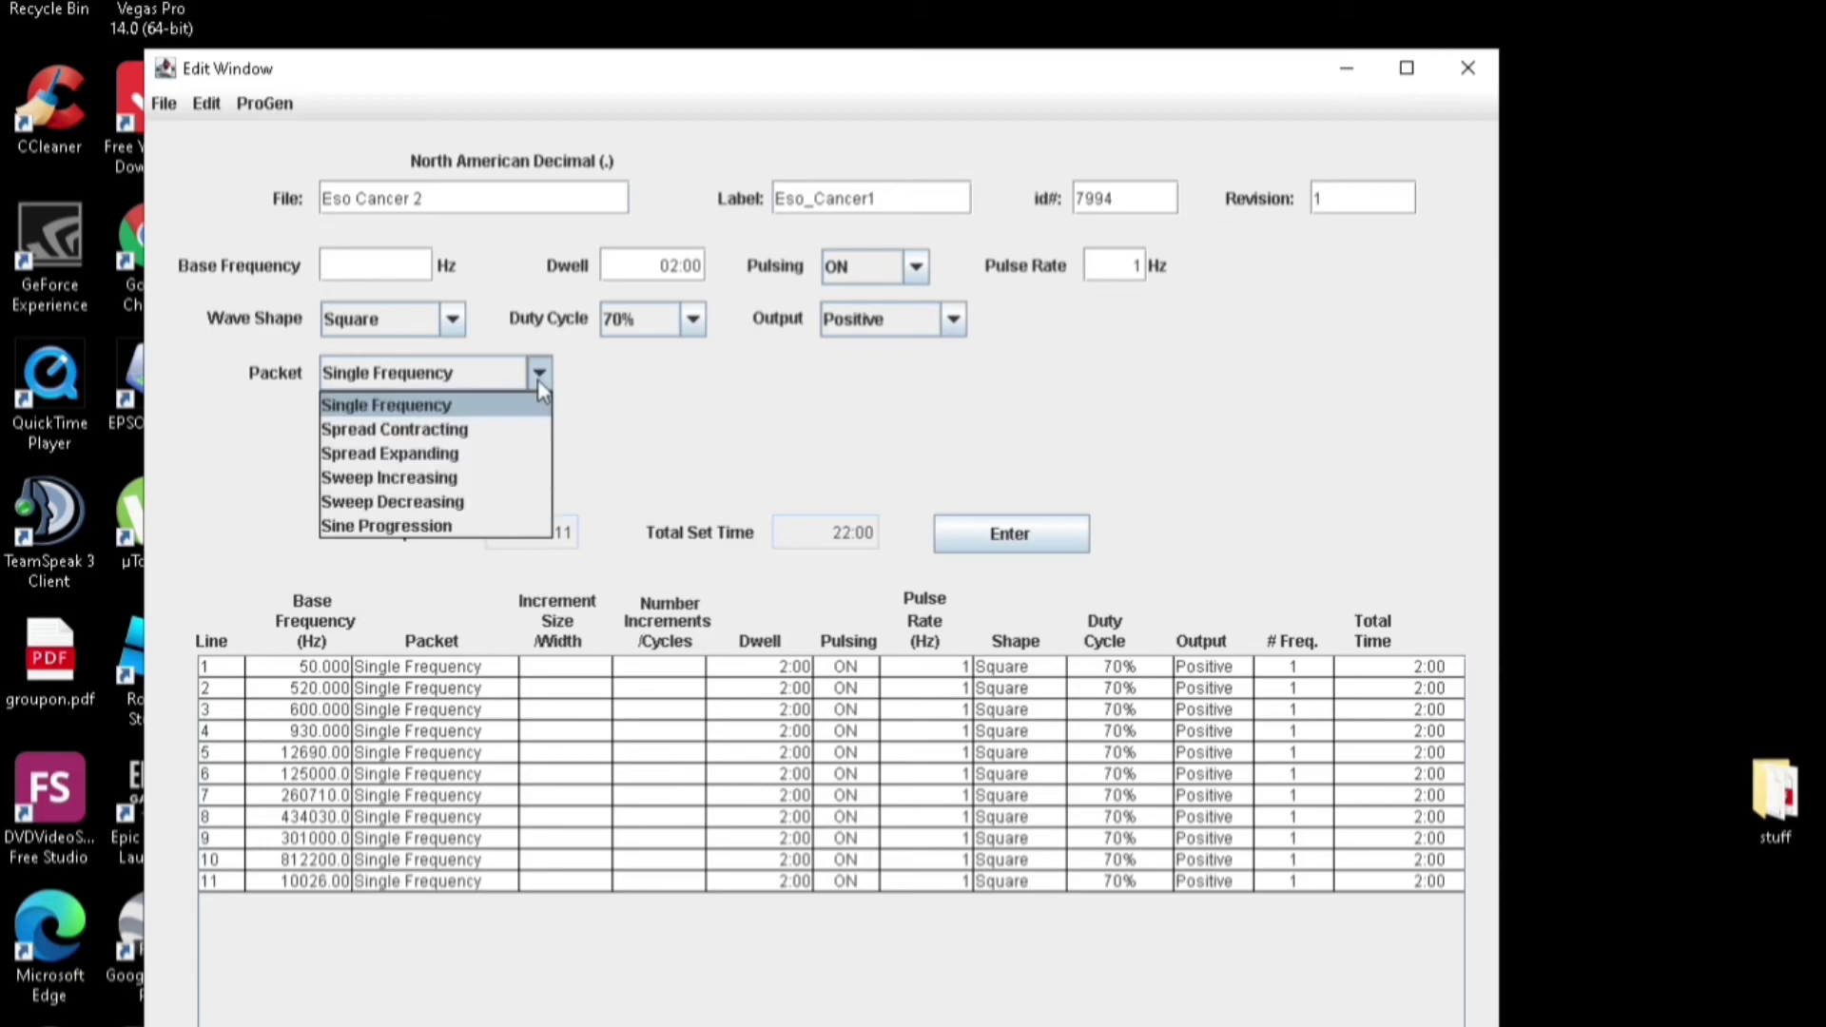
click(466, 463)
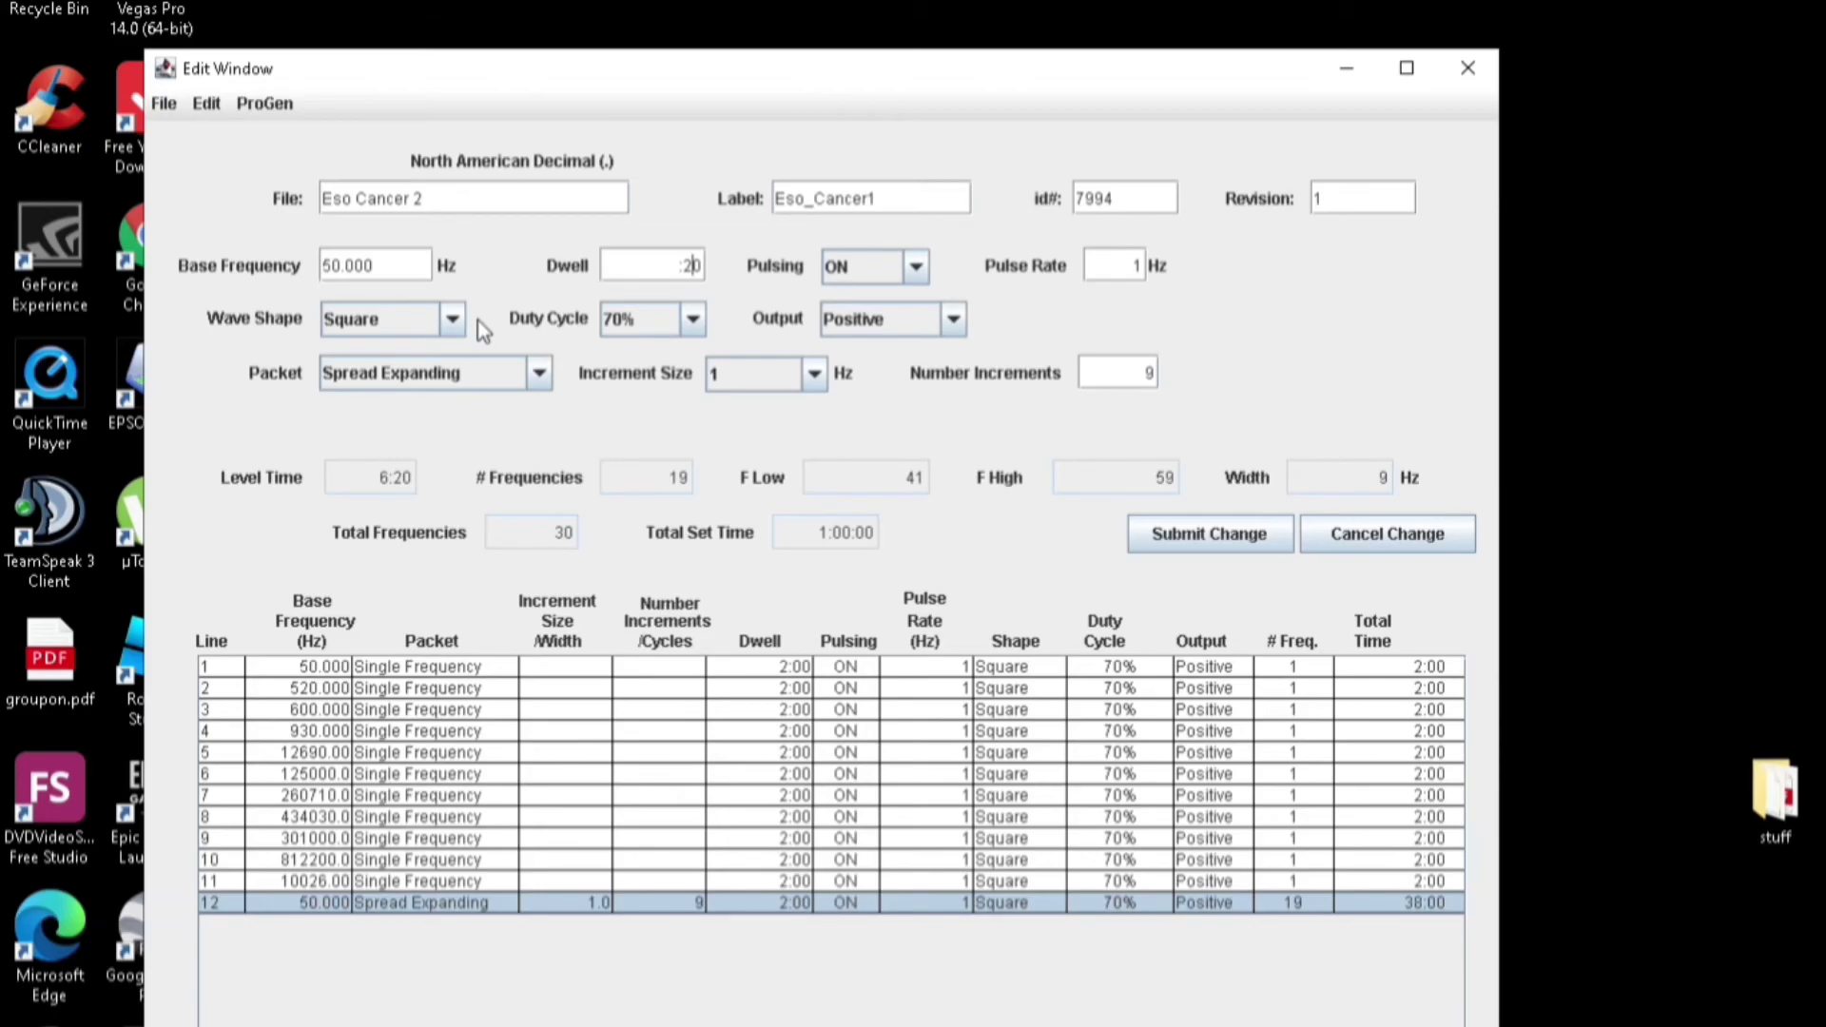
key(Tab)
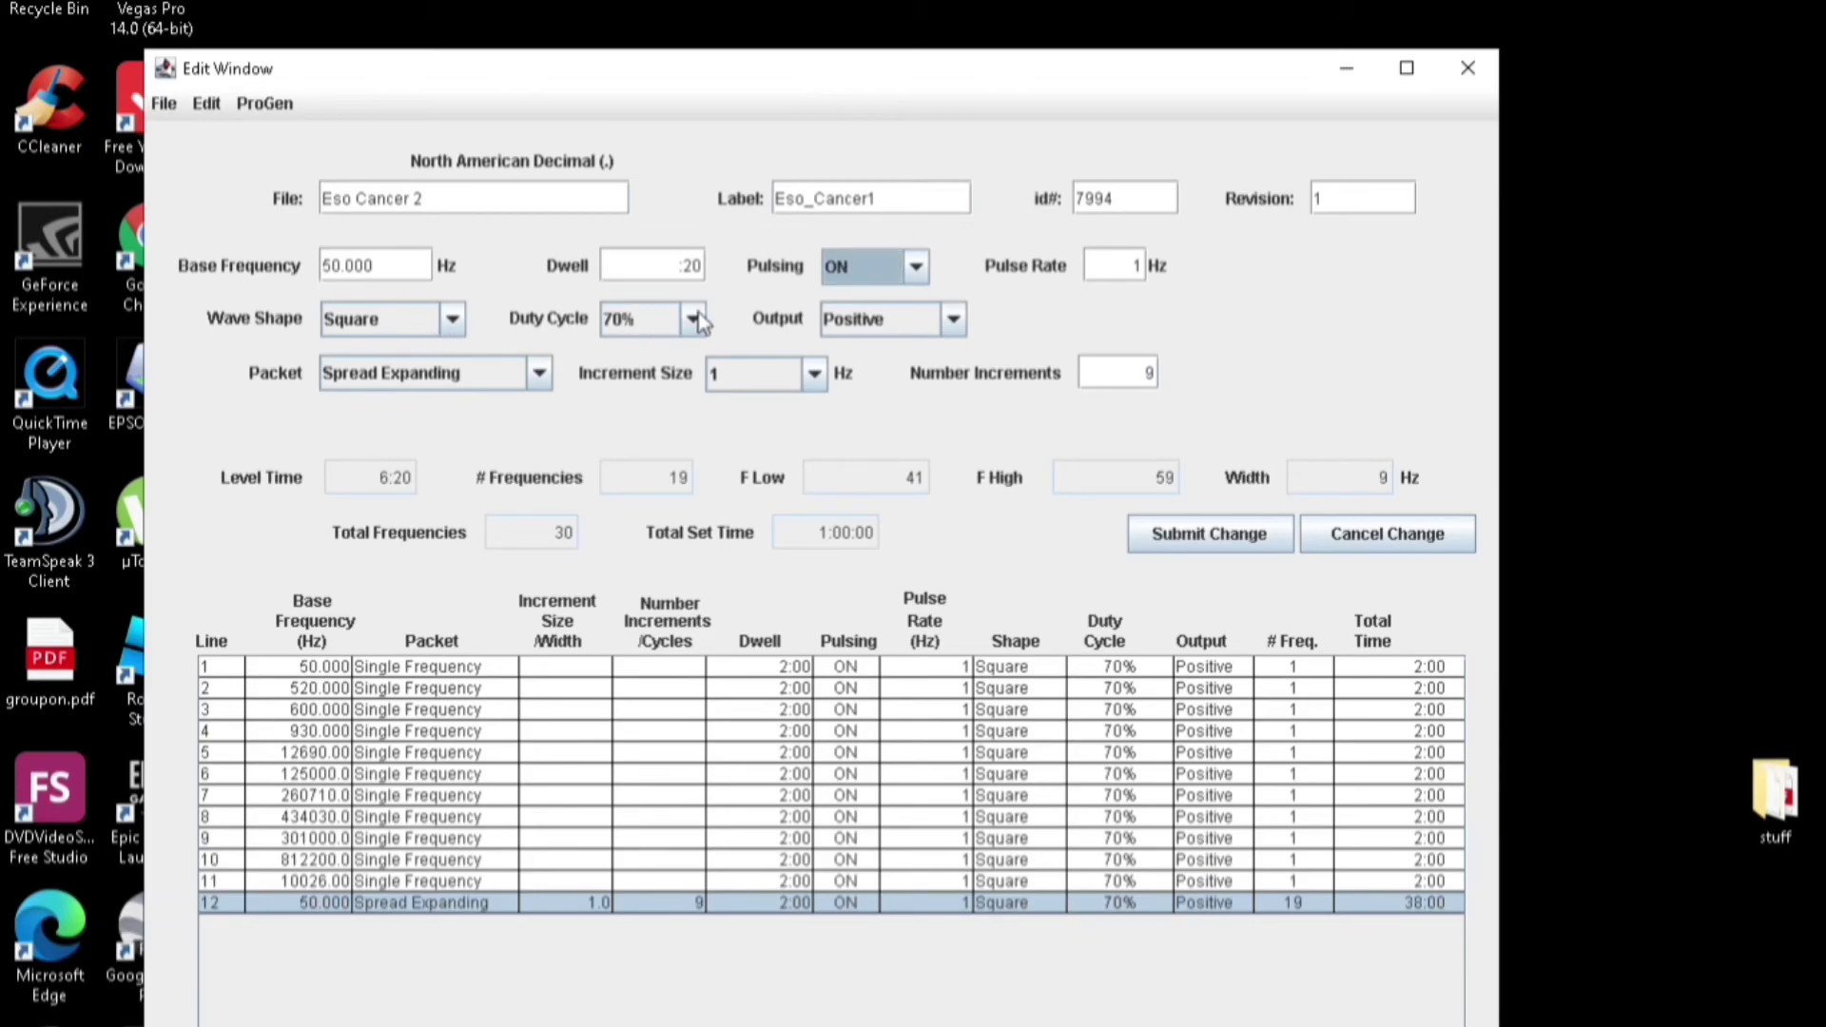
key(Tab)
key(Tab)
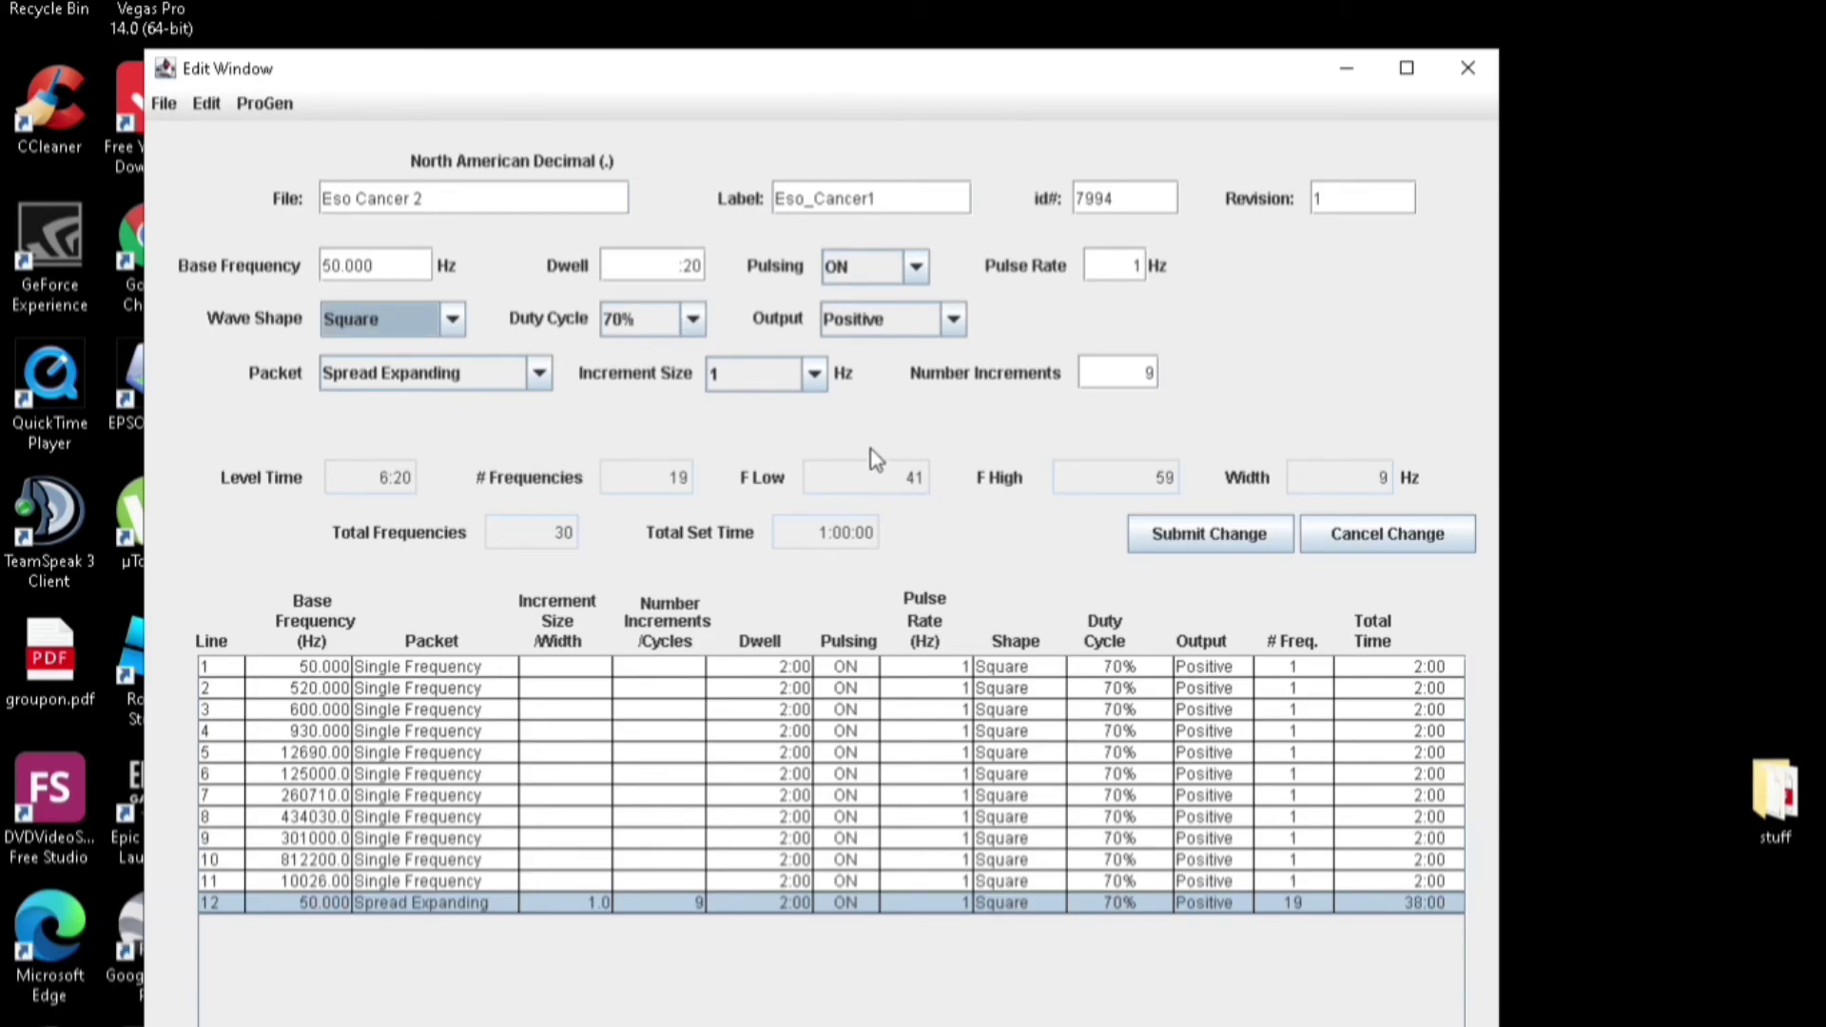
click(1235, 539)
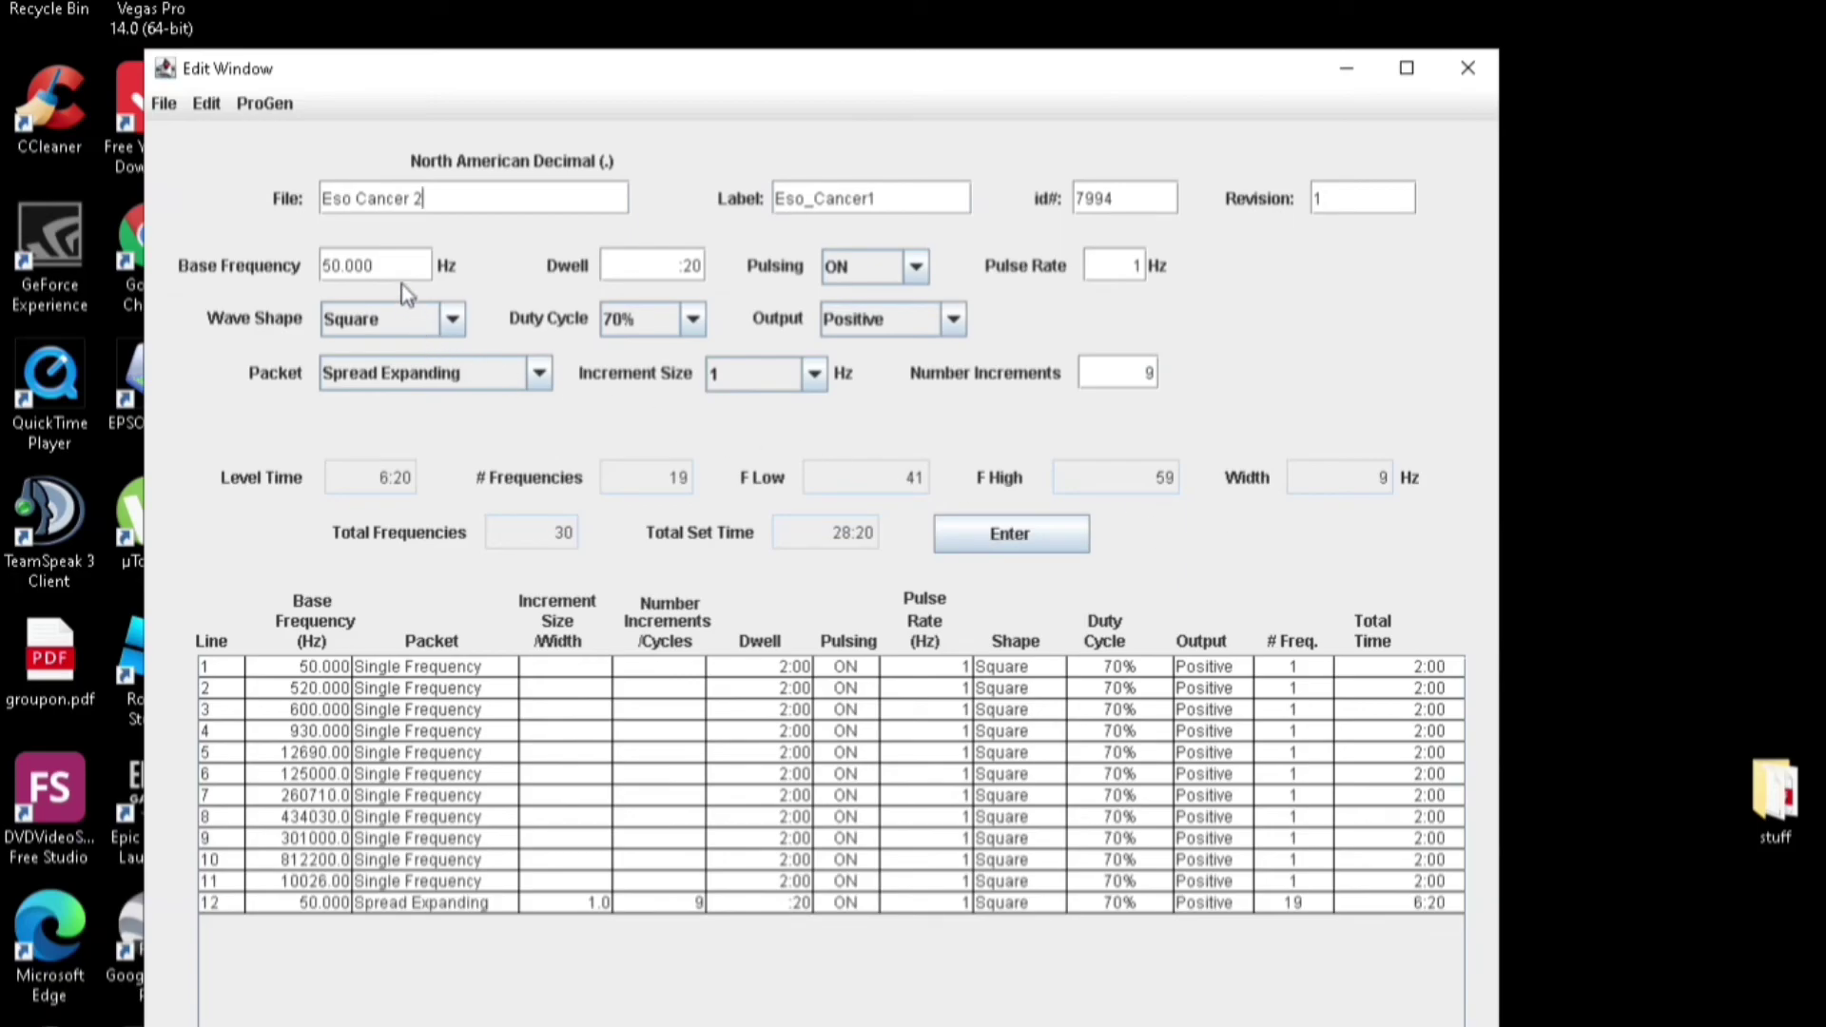
Add Spread Expanding lines for 520, 600 and 930 Hz with the same spread settings.
drag(411, 269, 319, 268)
text(520)
key(Return)
text(600)
key(Return)
text(930)
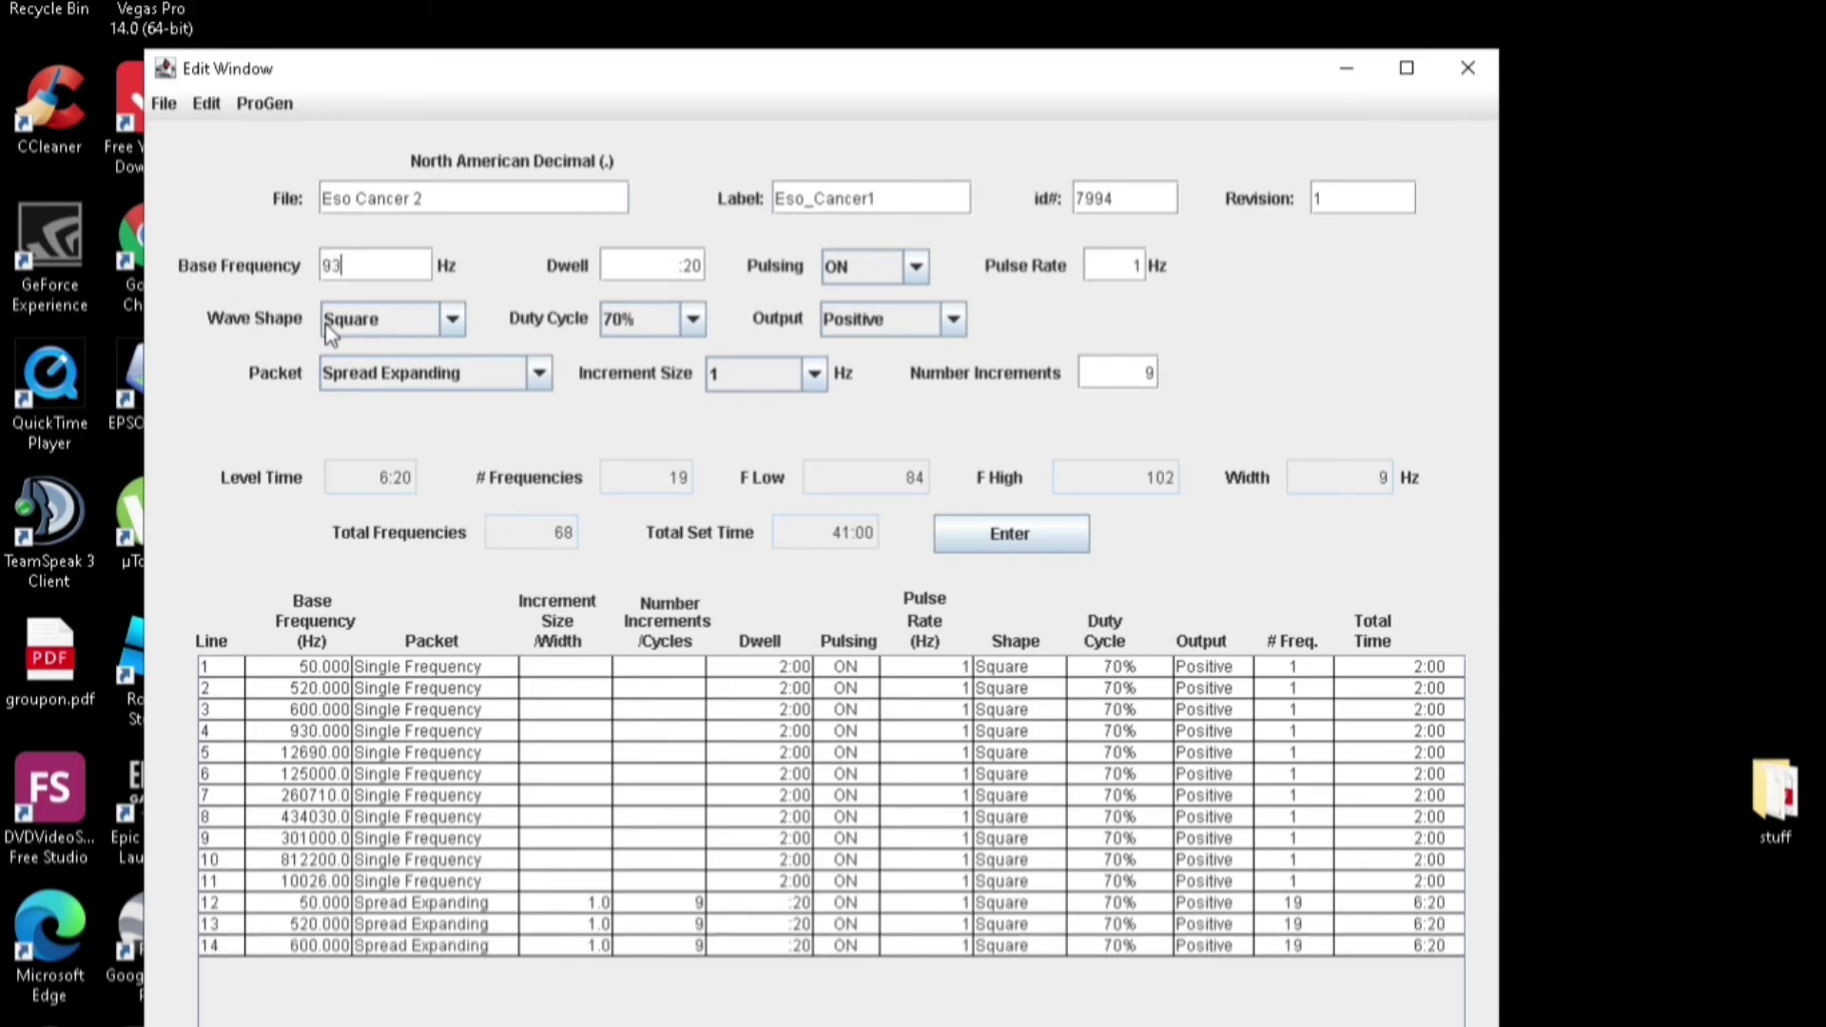
key(Return)
Add Spread Expanding lines for 12690 and 125000 Hz with the same spread settings.
text(21)
key(BackSpace)
key(BackSpace)
text(12690)
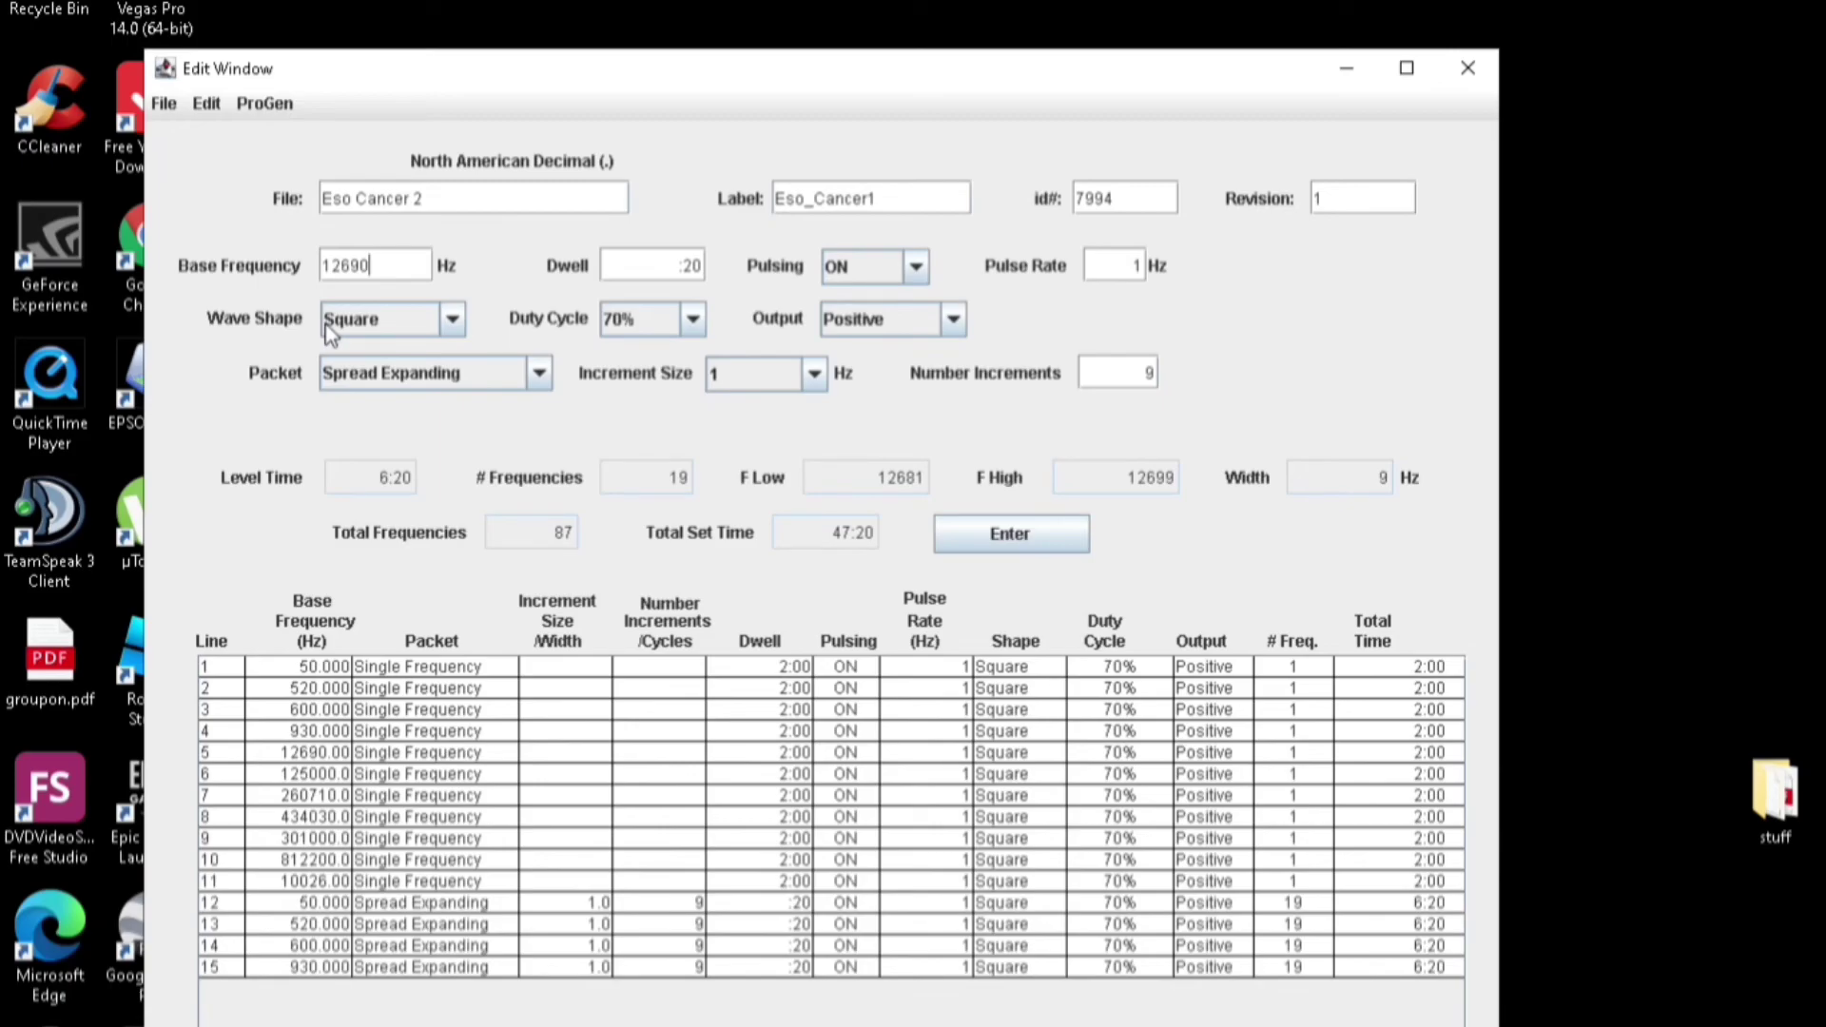
key(Return)
text(125000)
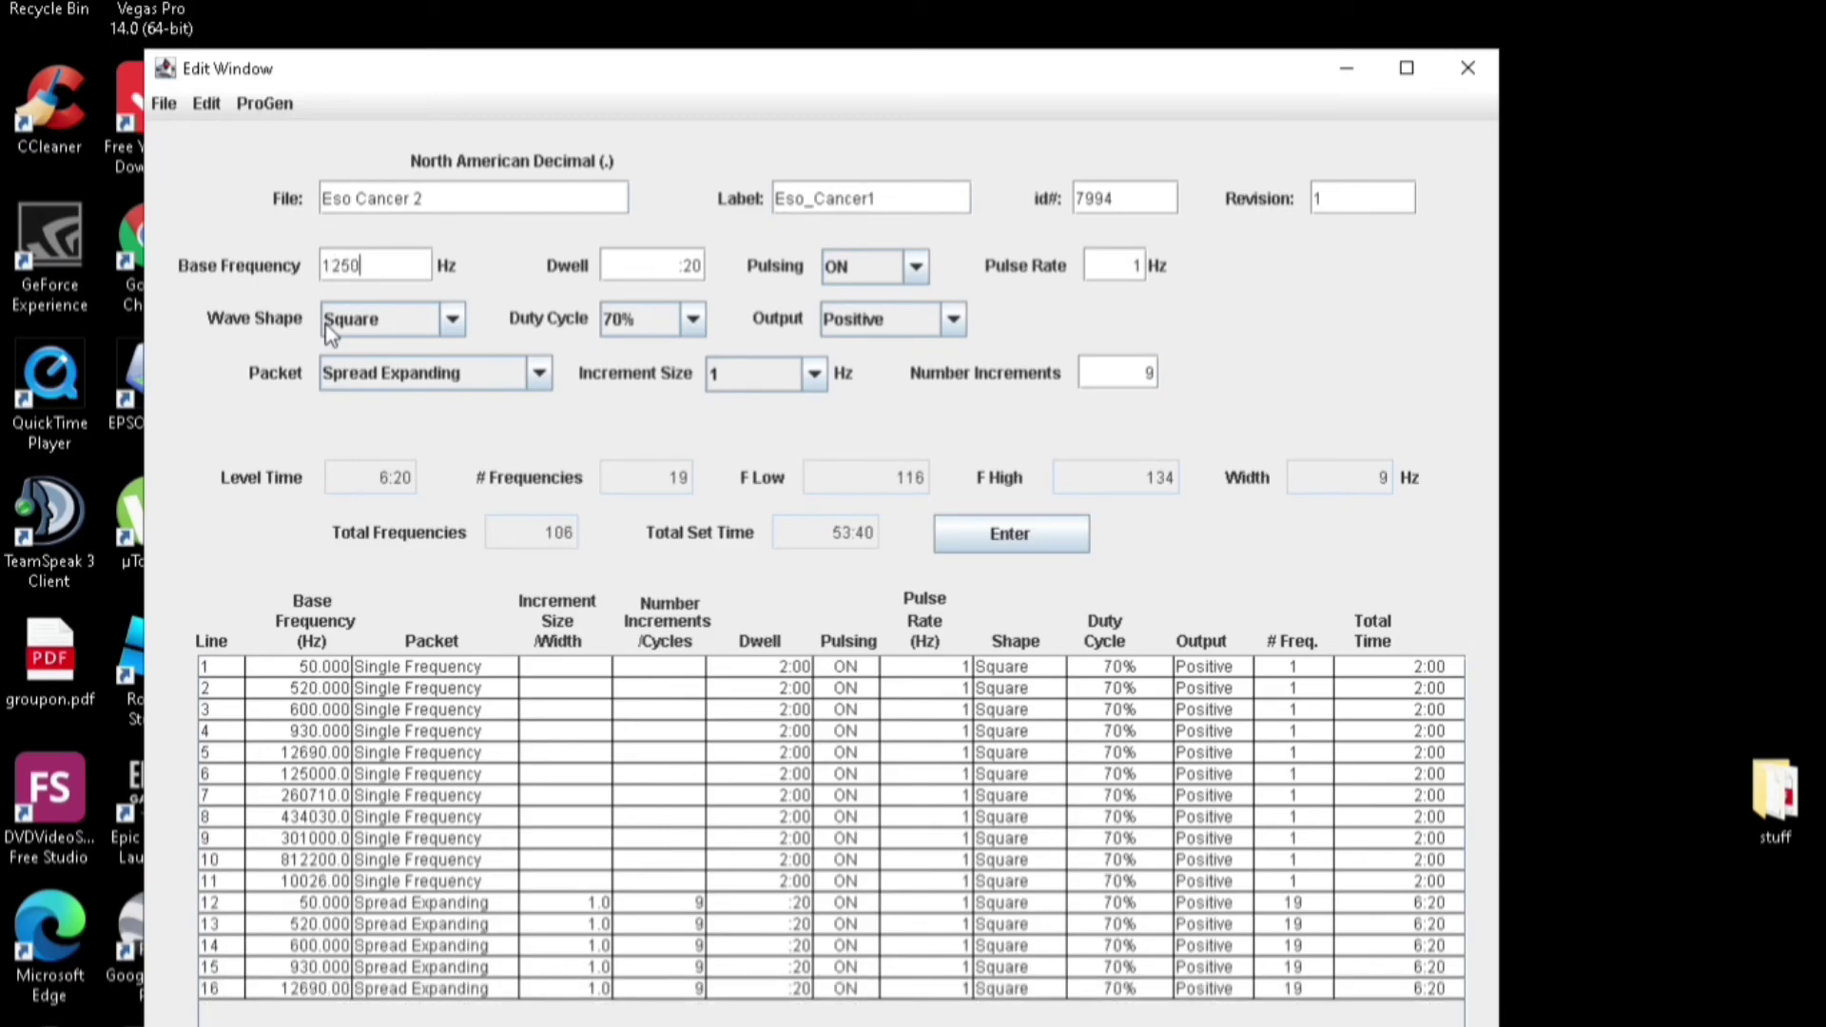
key(Return)
Add Spread Expanding lines for 260710, 434030, 301000, 812200 and 10026 Hz with the same spread settings.
text(260710)
key(Return)
text(434030)
key(Return)
text(301000)
key(Return)
text(812200)
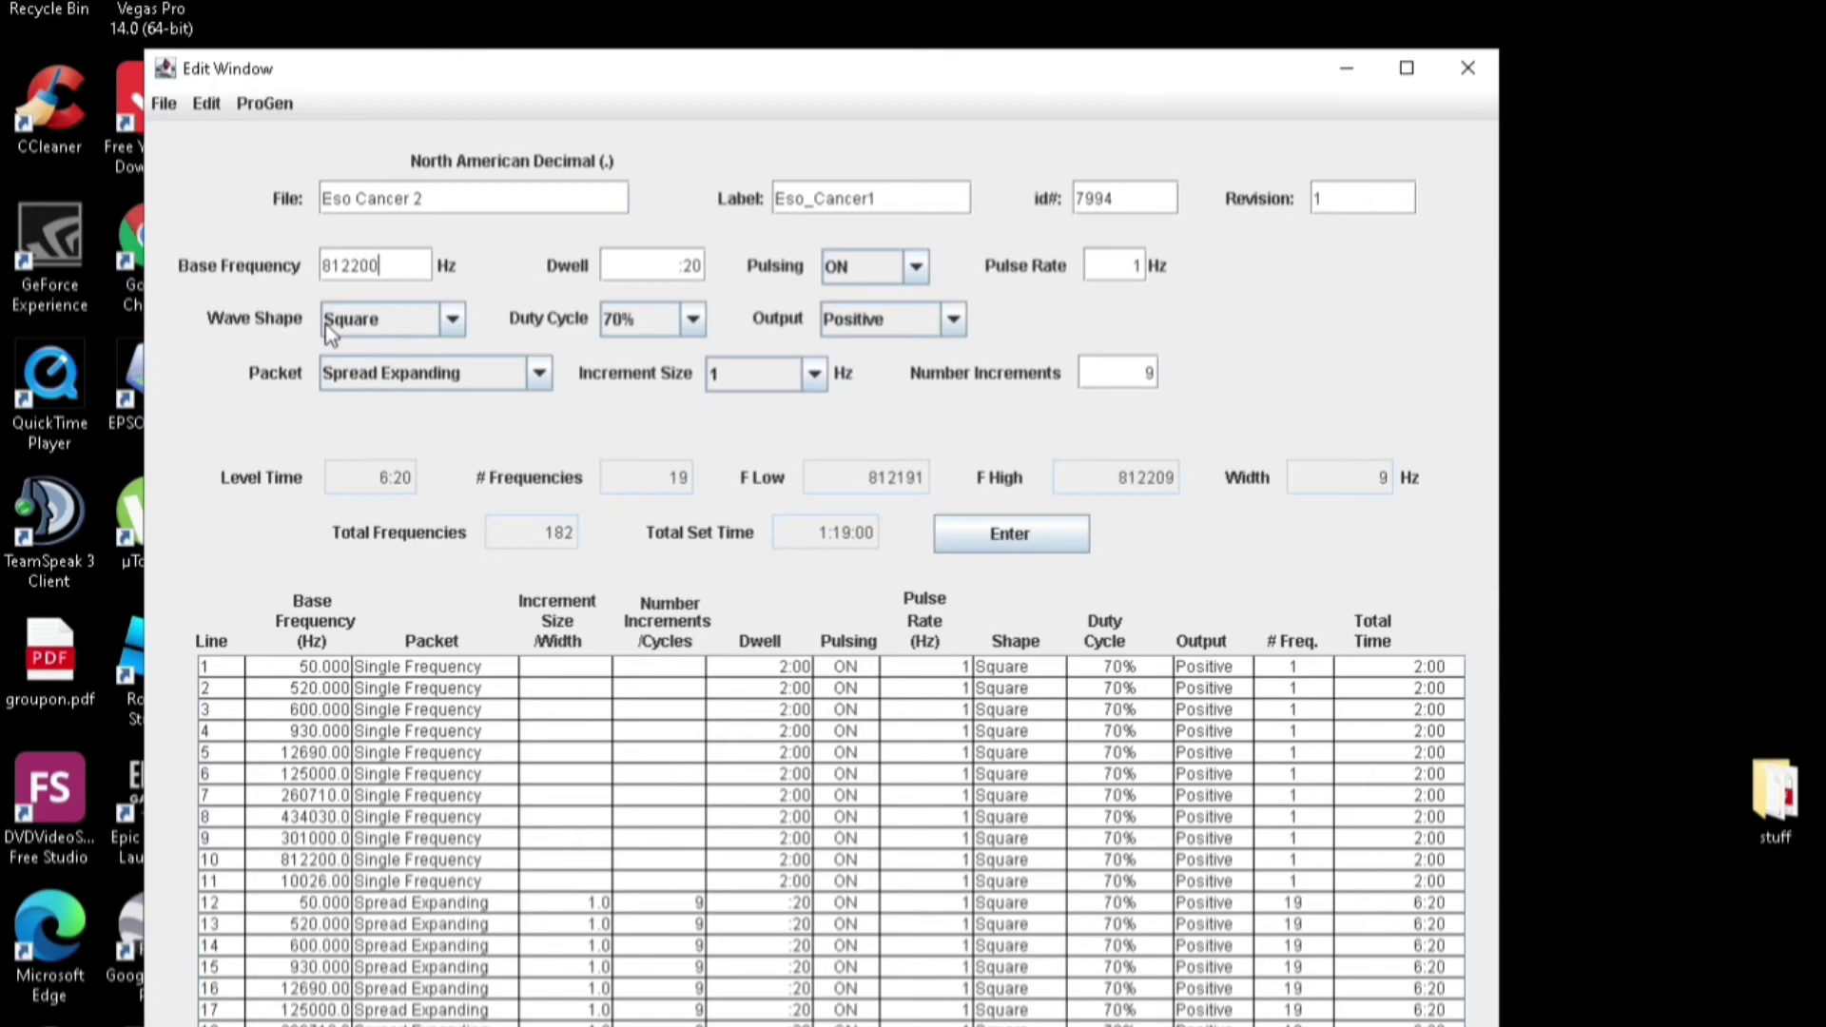
key(Return)
text(10026)
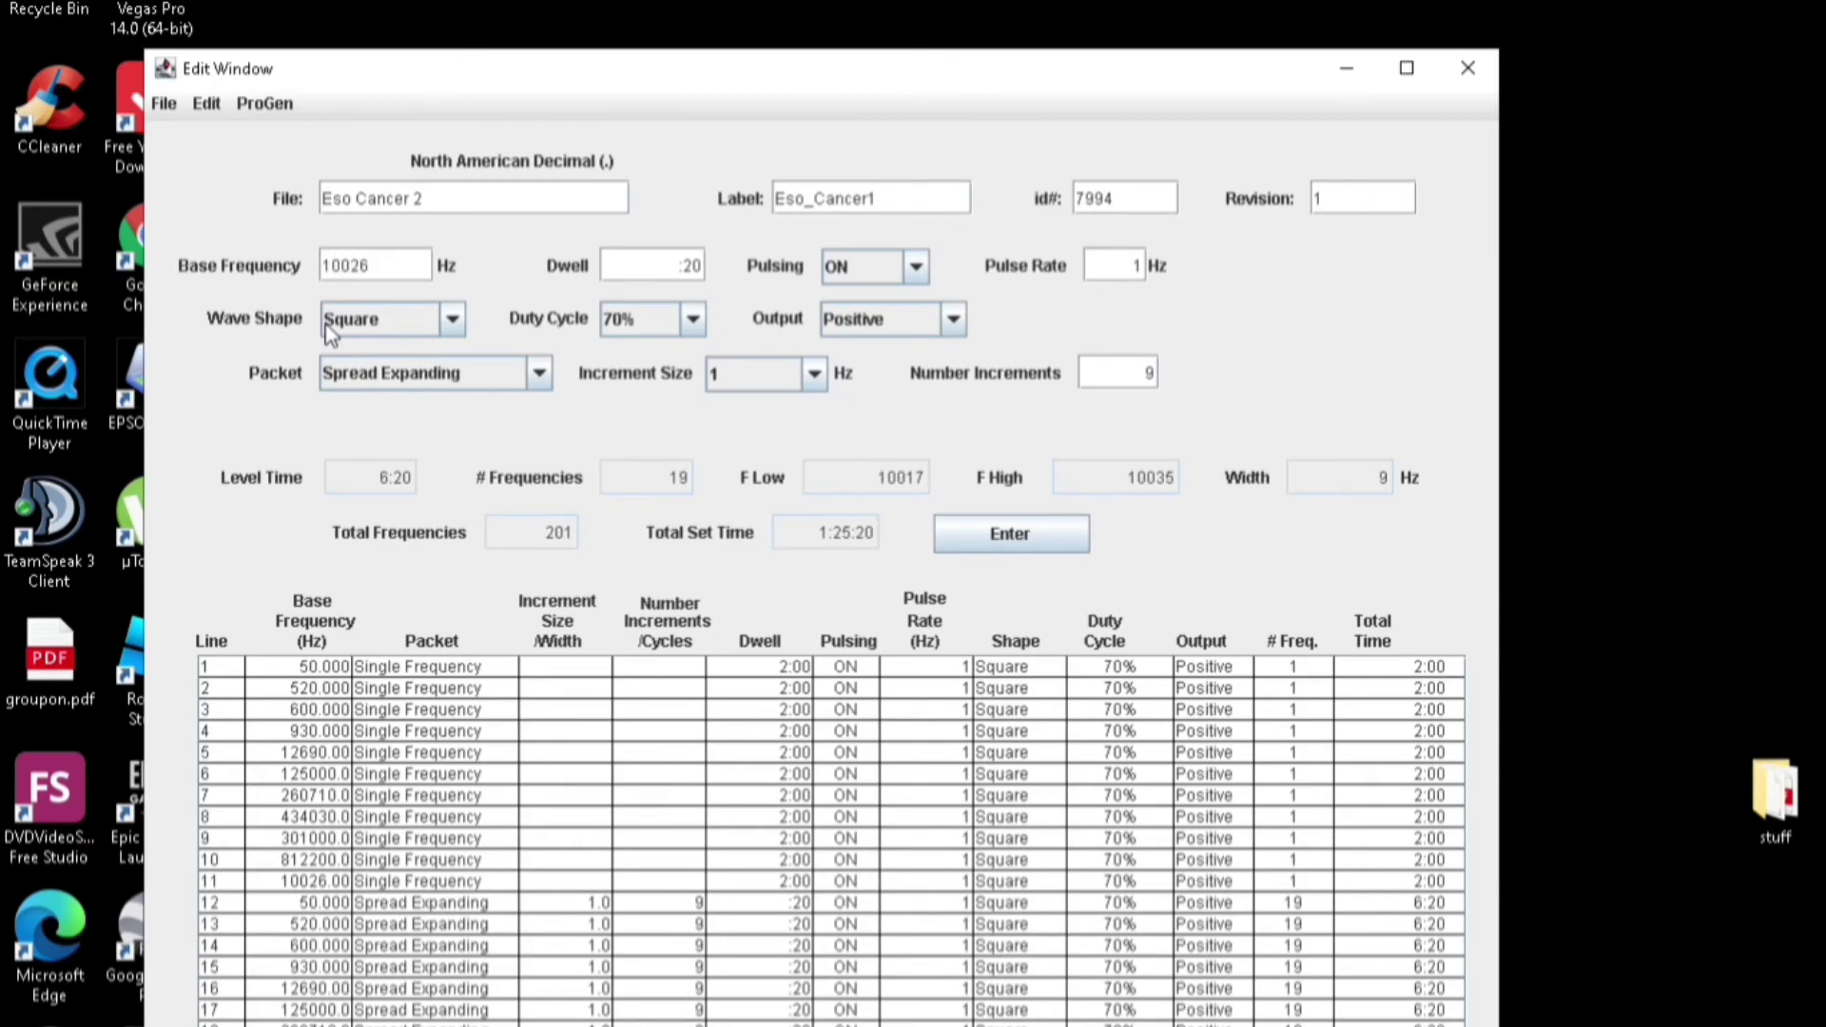
key(Return)
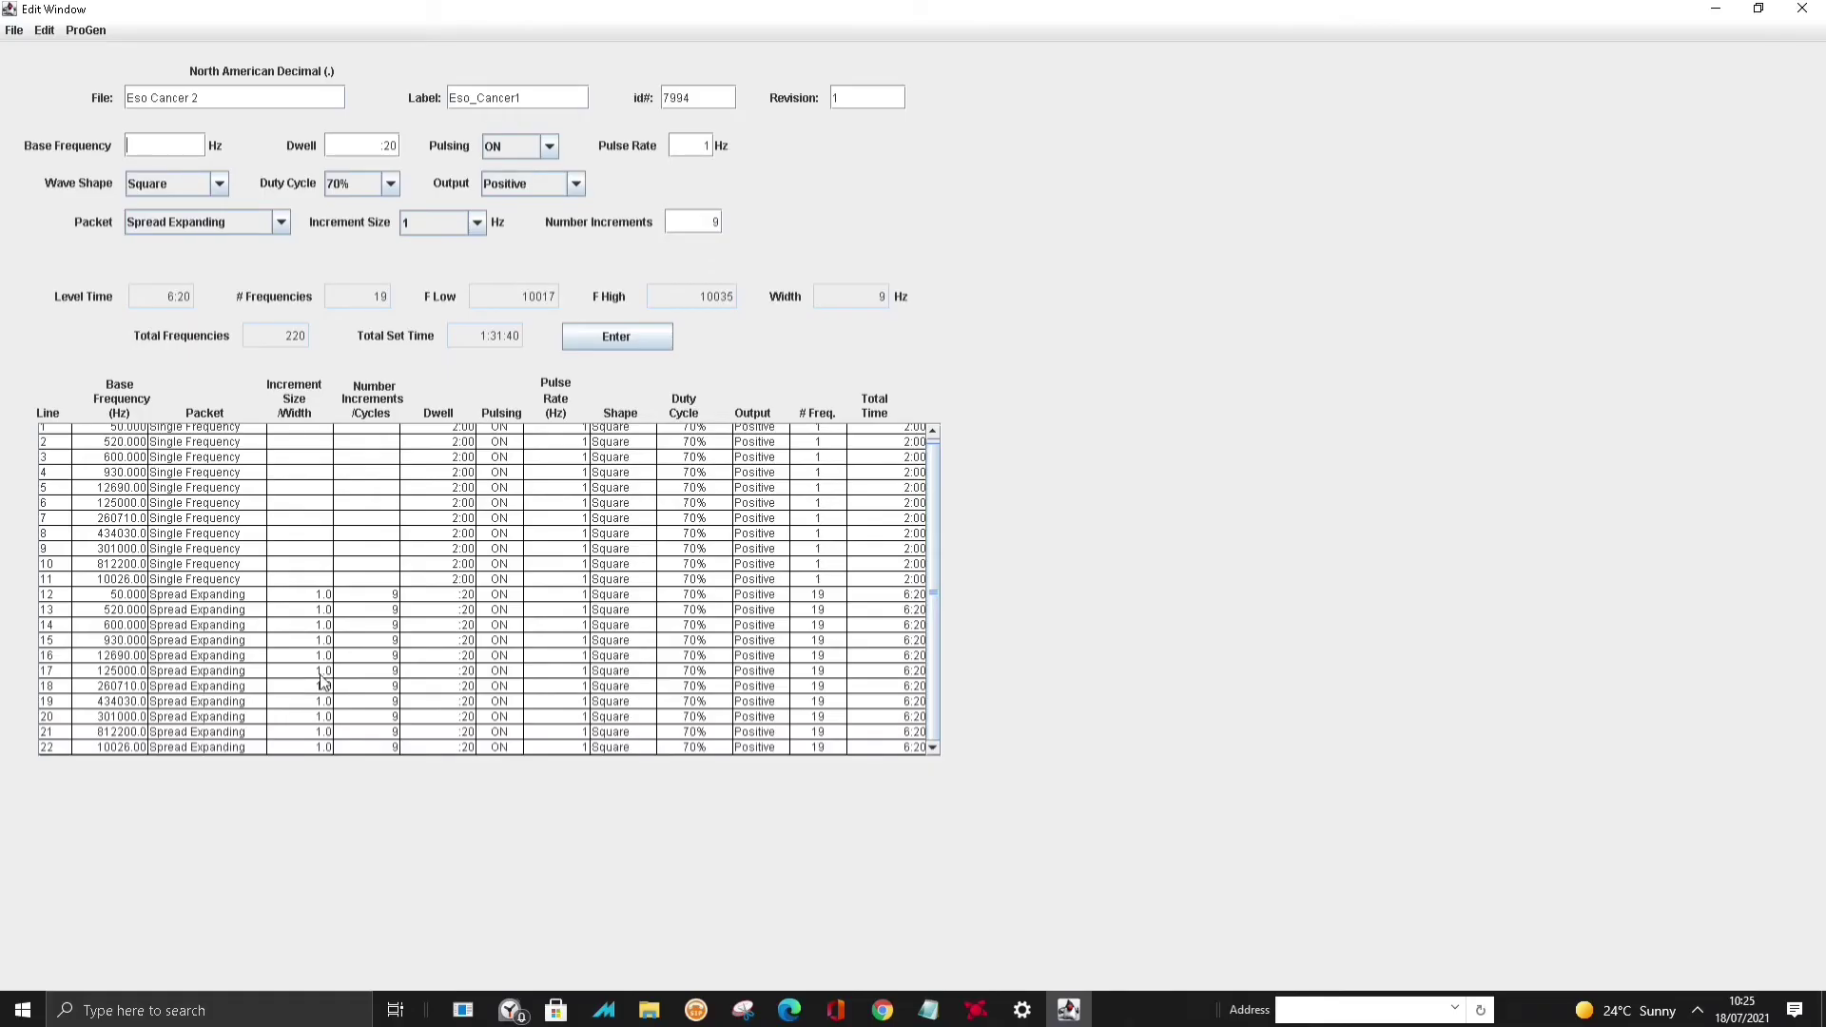
Save the frequency set to the Desktop as "Eso Cancer_TEST.pg3".
scroll(203, 489, up, 1)
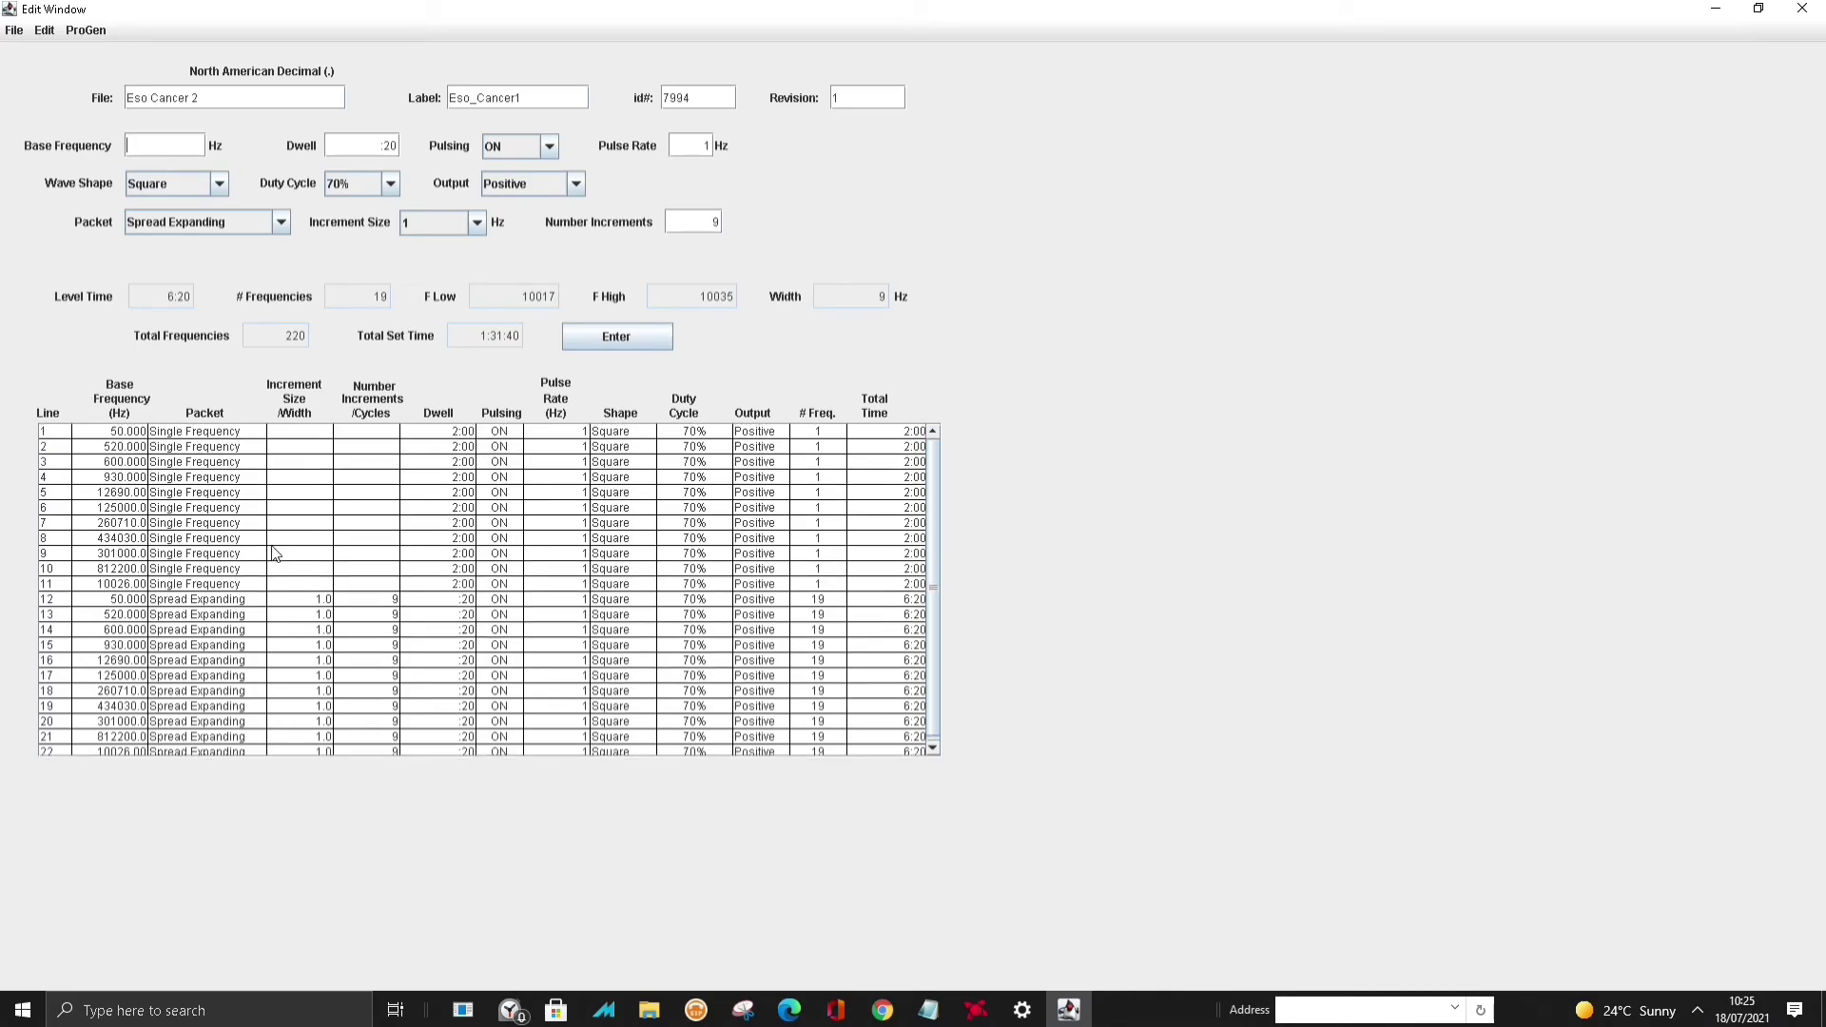
click(14, 31)
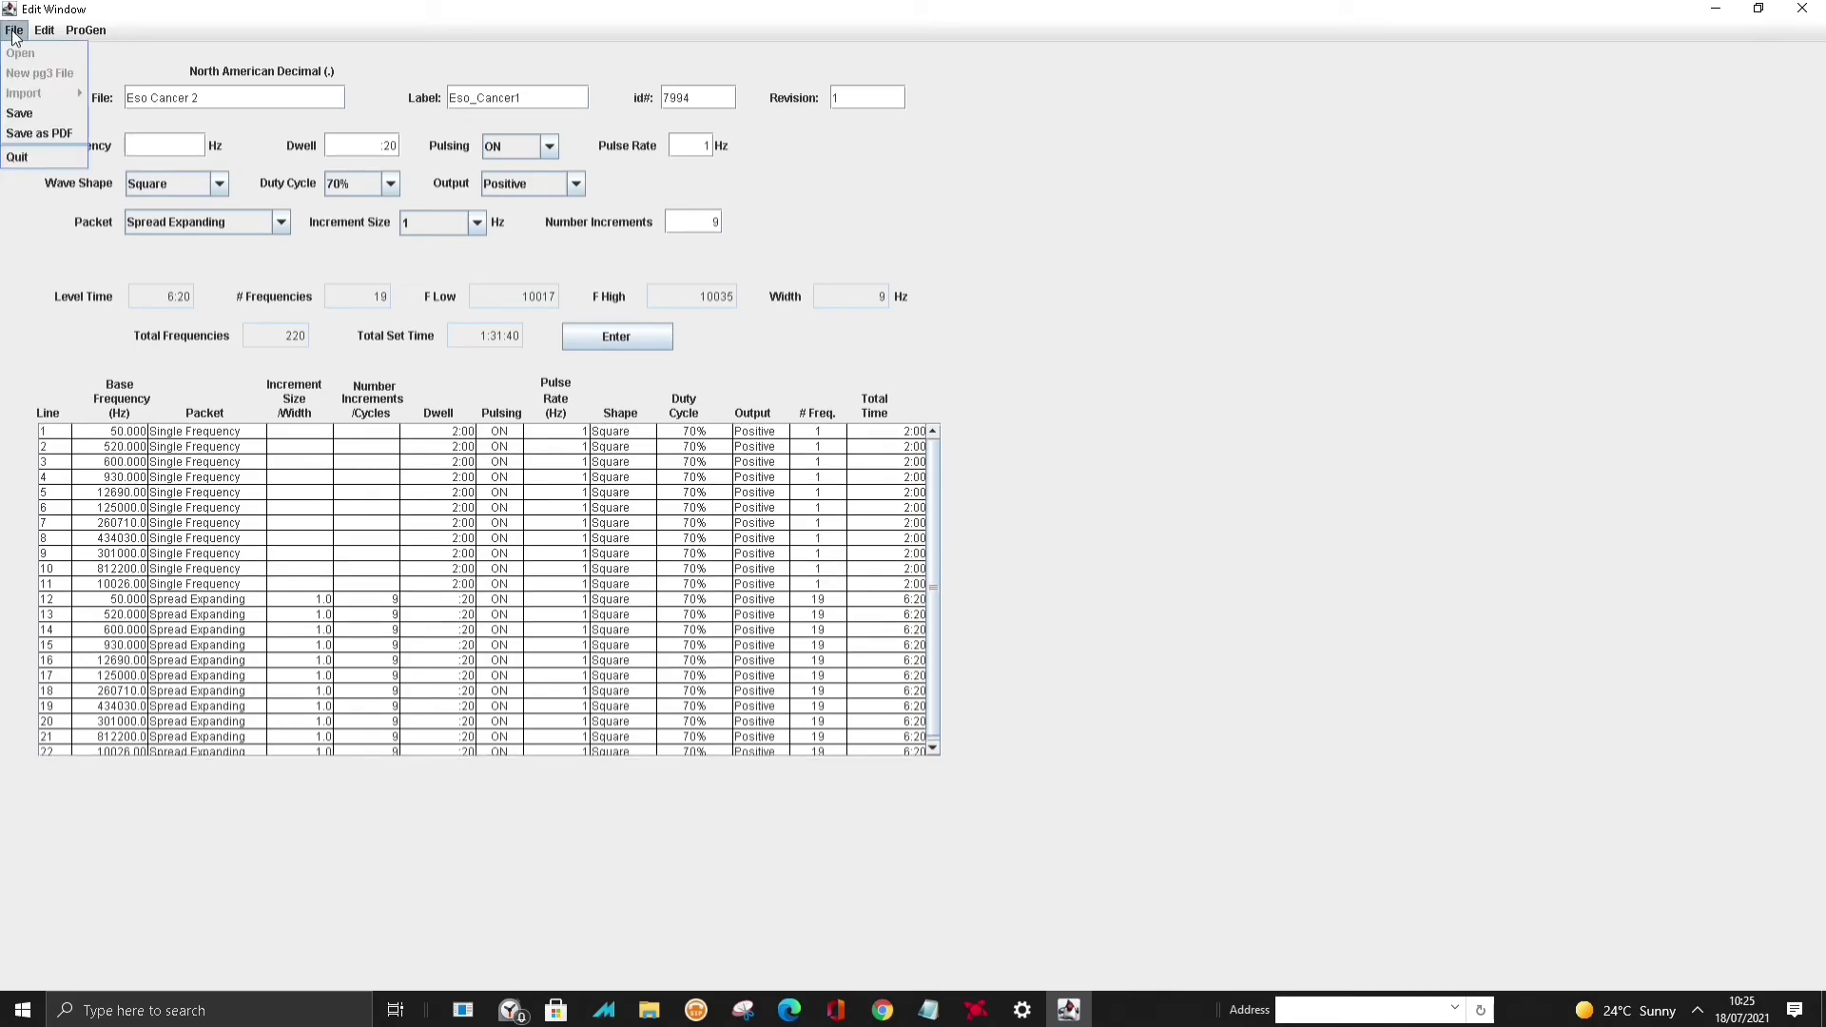
click(20, 114)
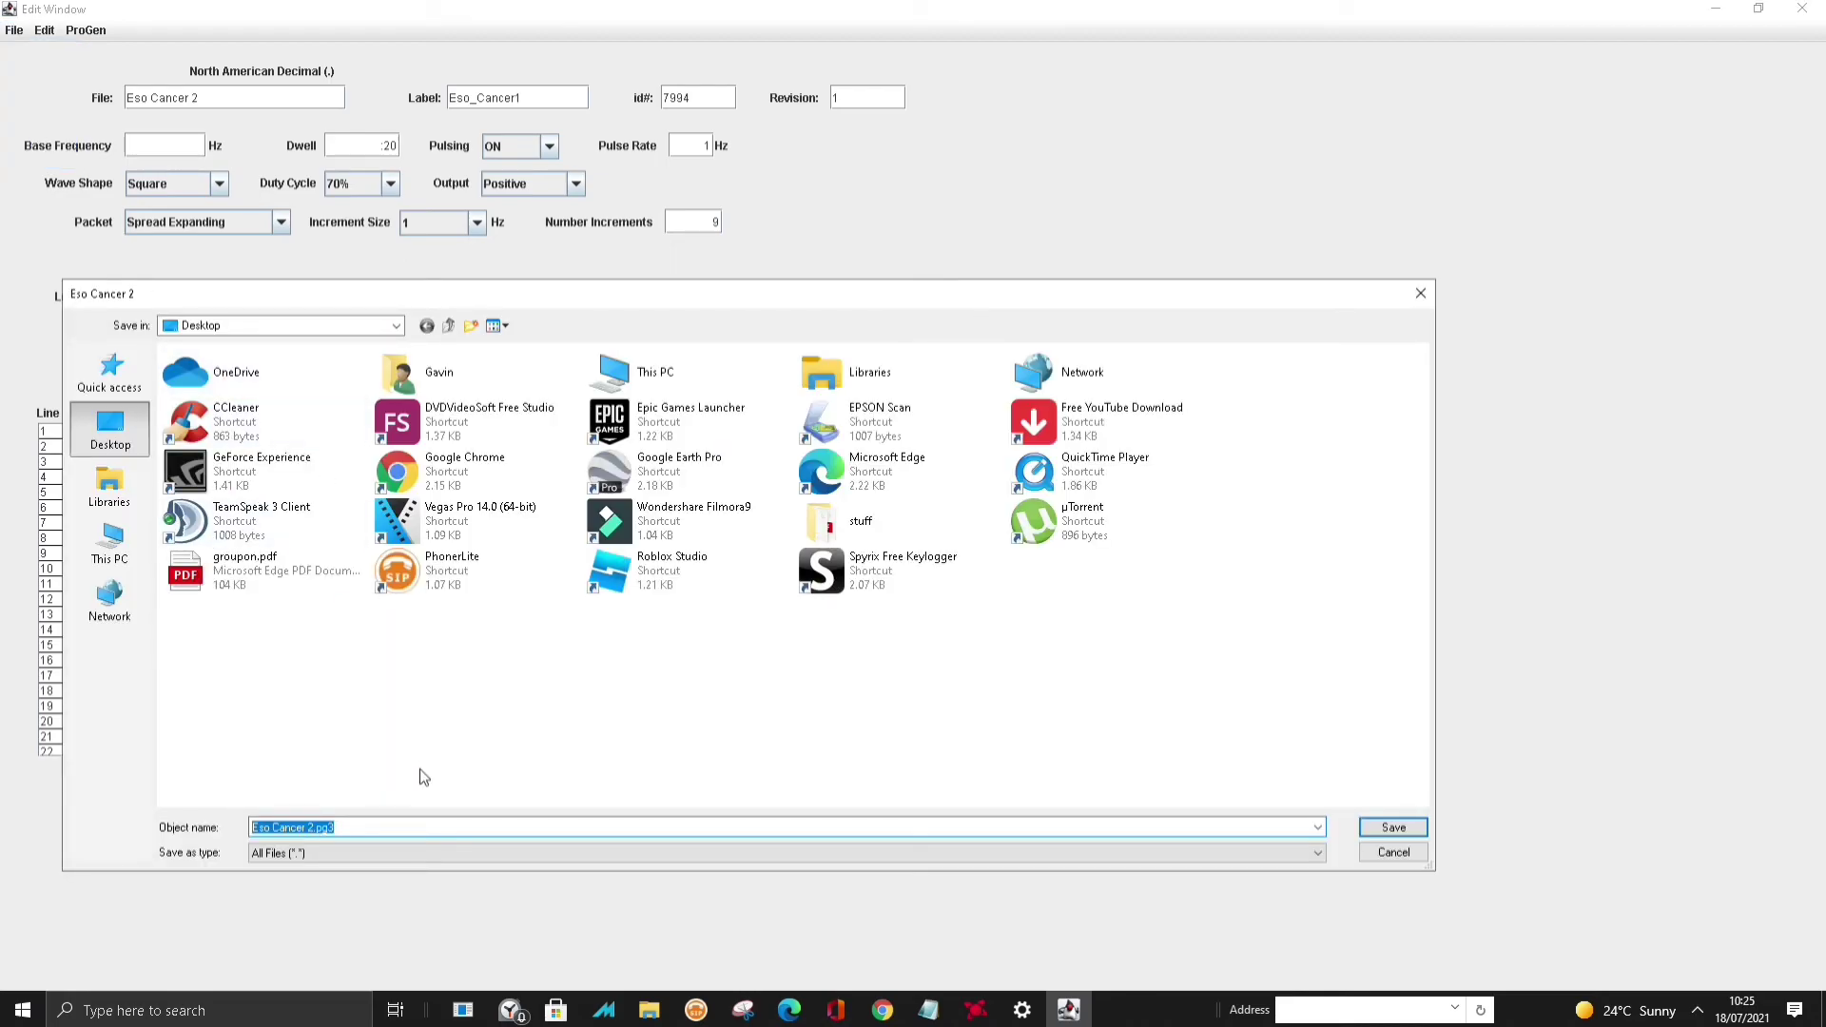
key(End)
key(BackSpace)
key(BackSpace)
text(_TEST)
click(1402, 830)
Save the frequency set as a PDF on the Desktop named "Eso Cancer test.pdf".
click(15, 33)
click(38, 133)
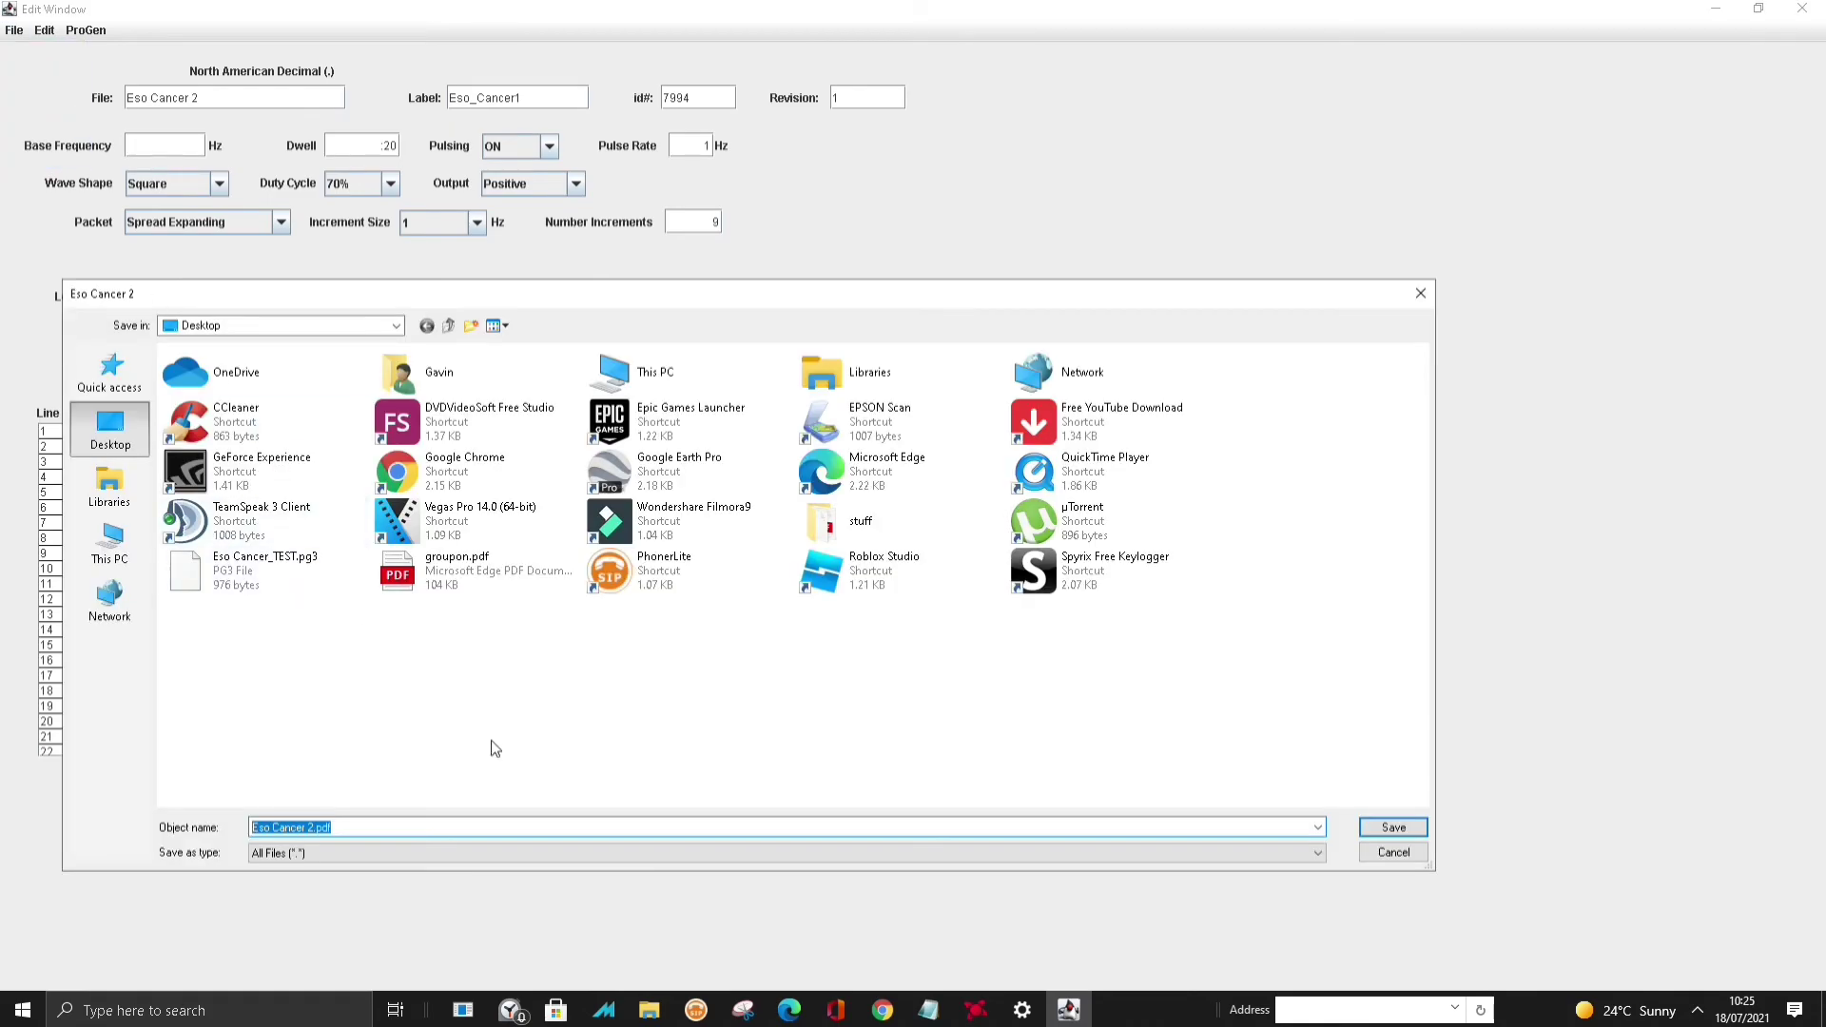
click(309, 827)
key(BackSpace)
text(_v2)
key(Return)
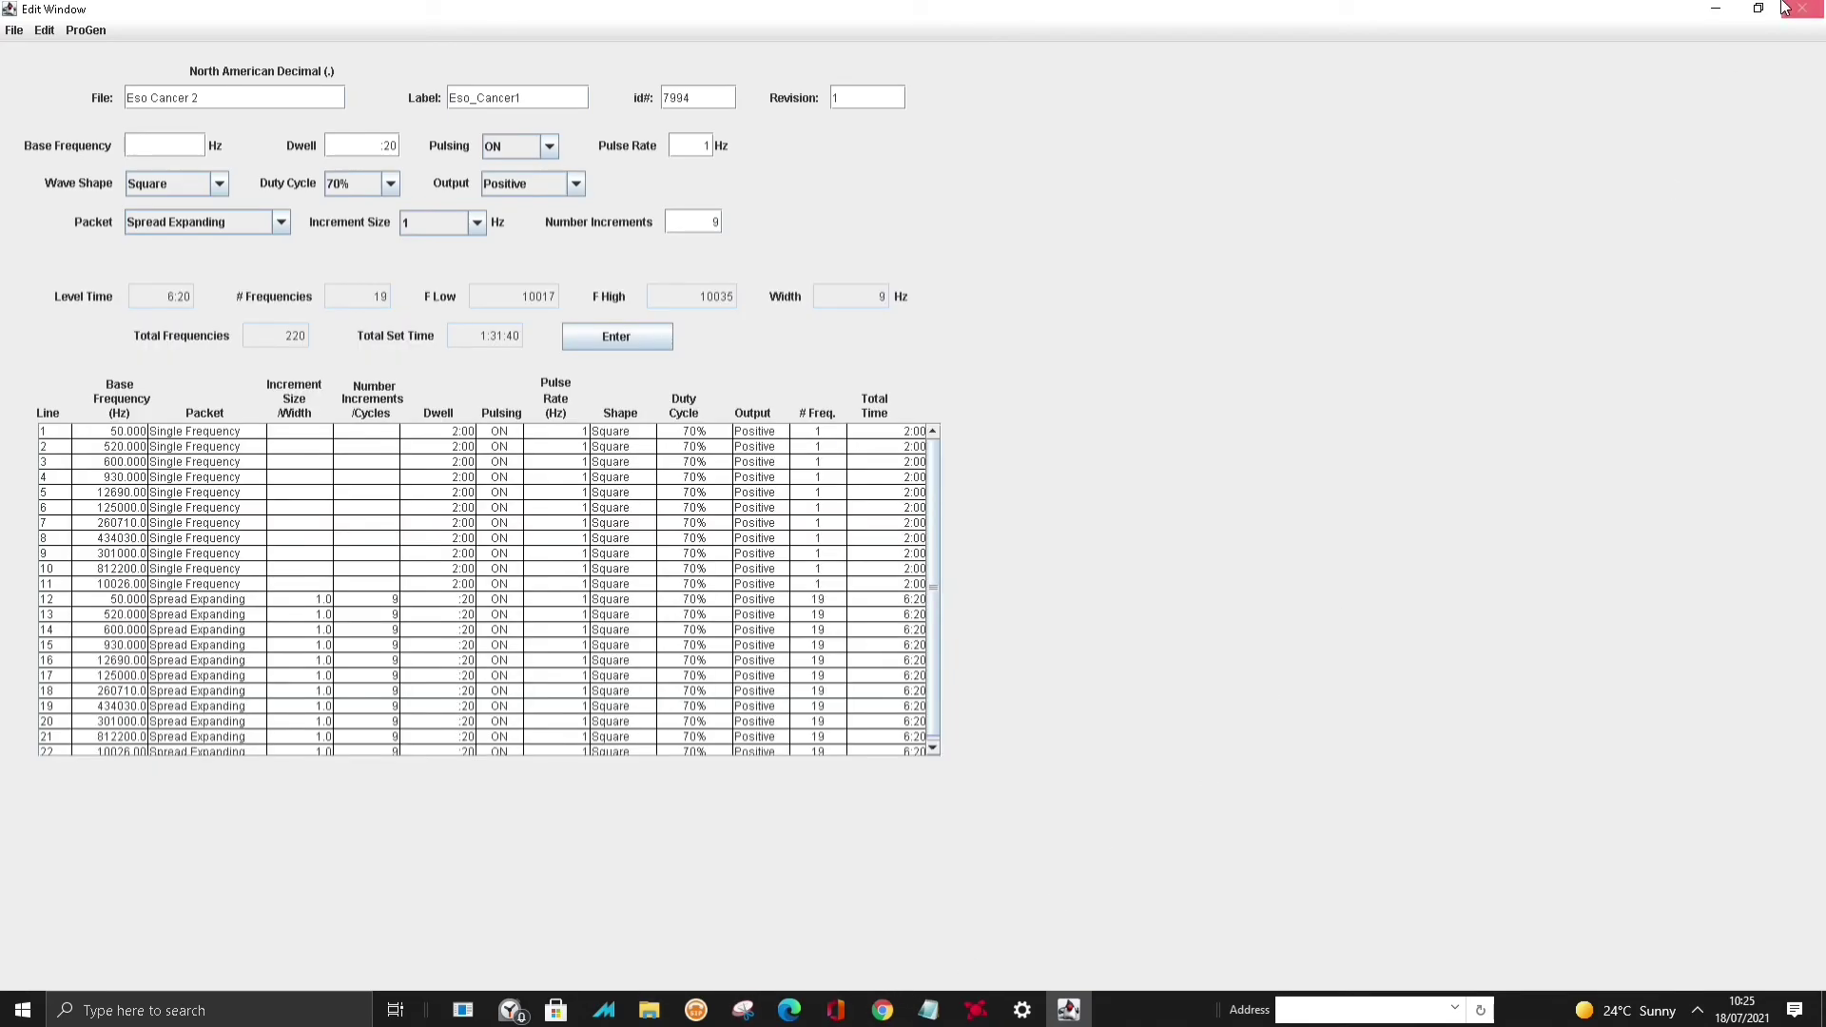
Minimize the editor and try to open the saved Eso Cancer_TEST.pg3 file from the desktop.
click(1716, 11)
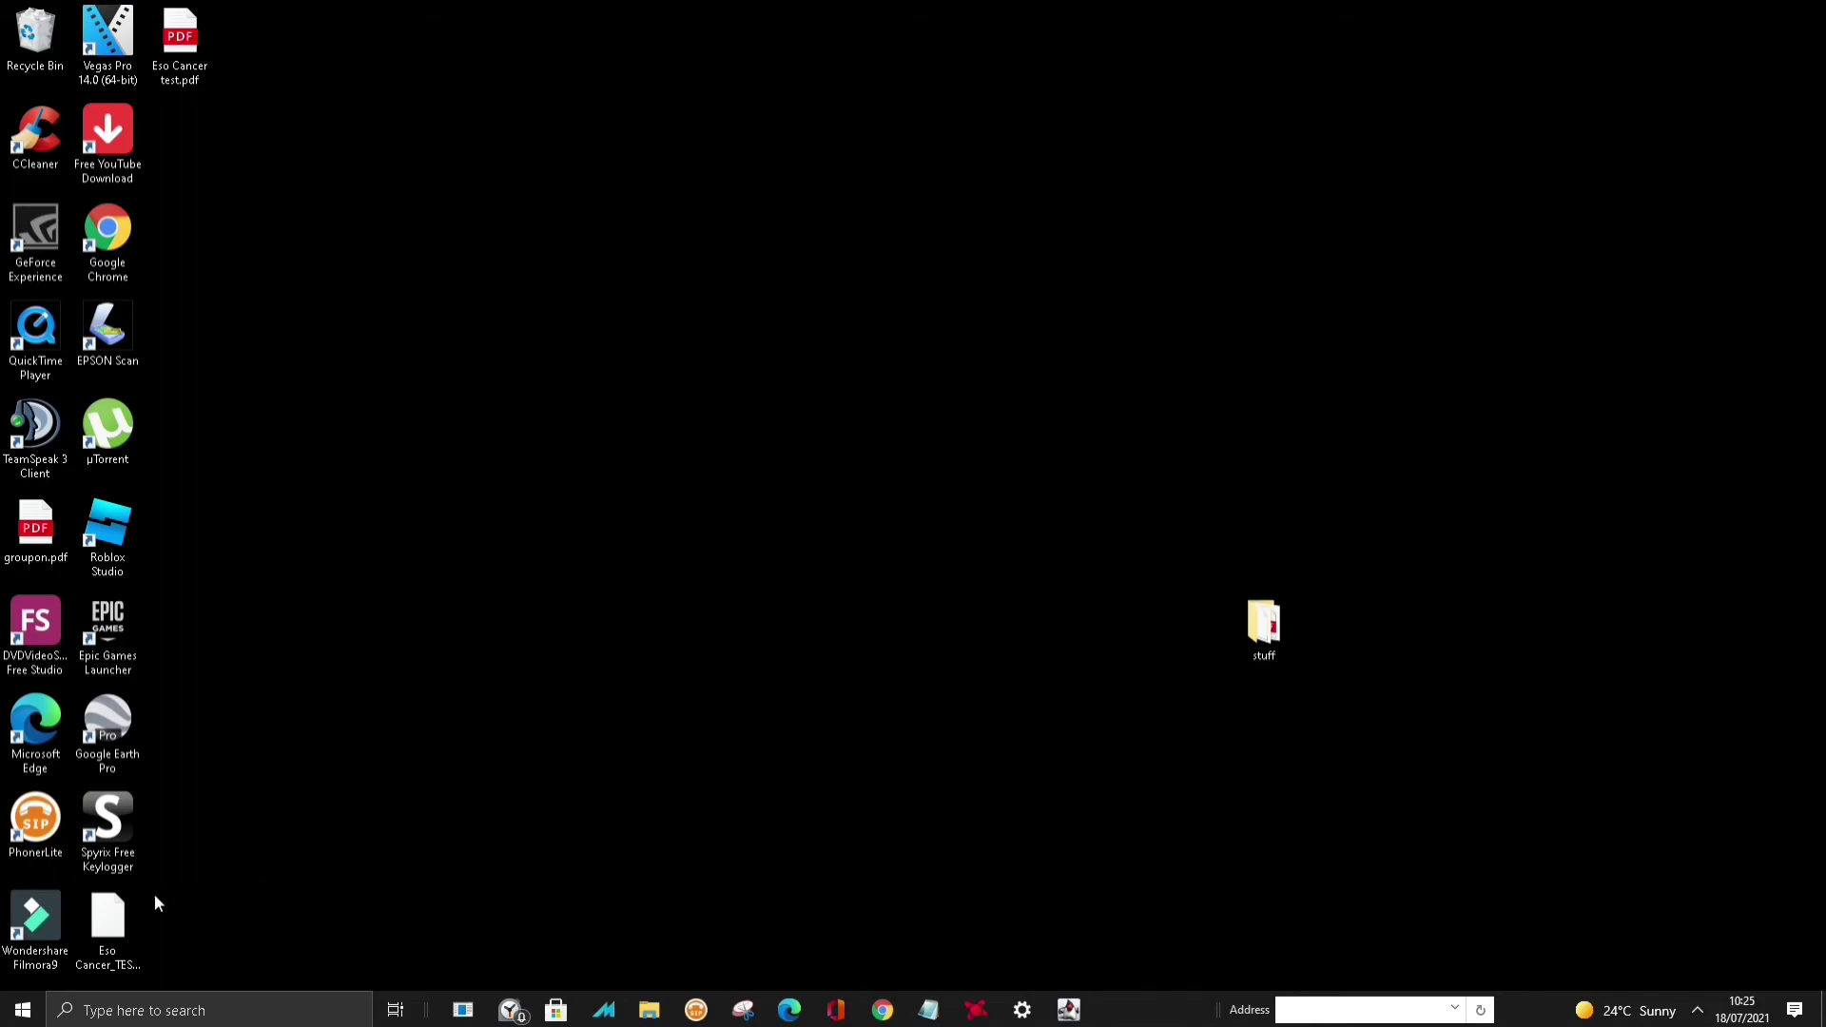
click(112, 916)
double_click(112, 916)
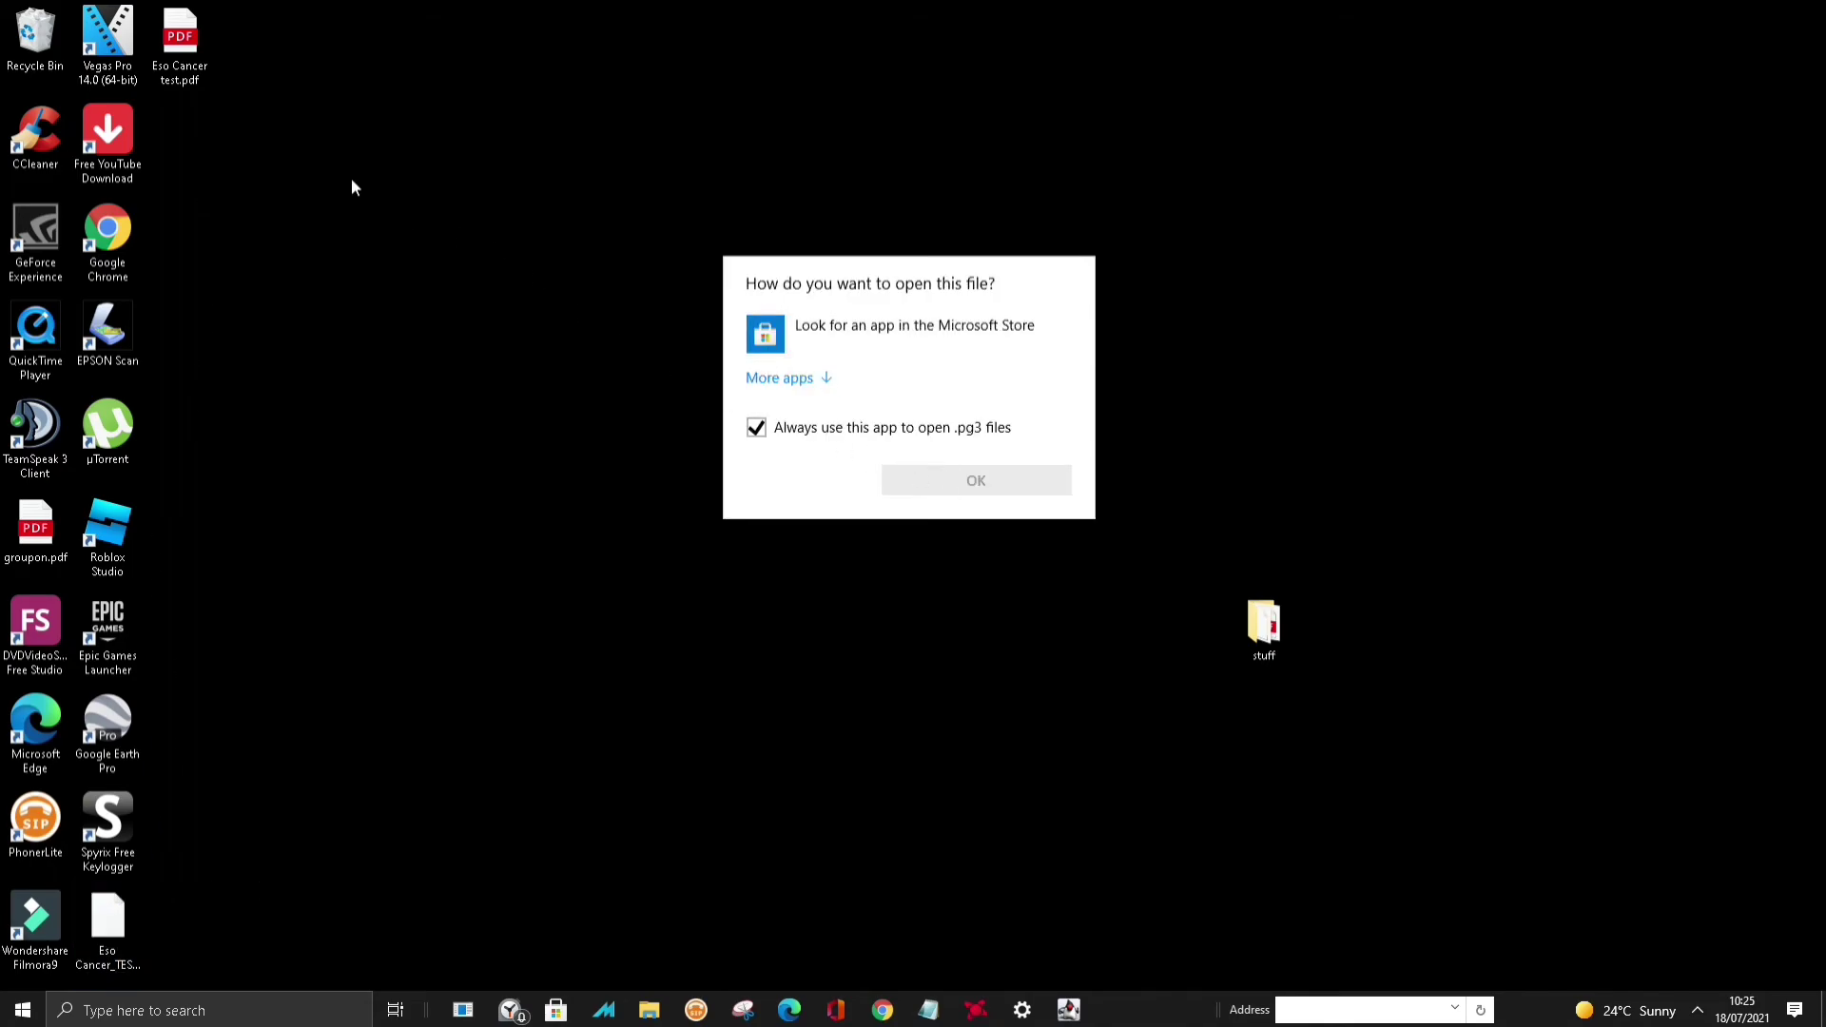
Open "Eso Cancer test.pdf" from the desktop and review its full table of frequency lines.
click(176, 46)
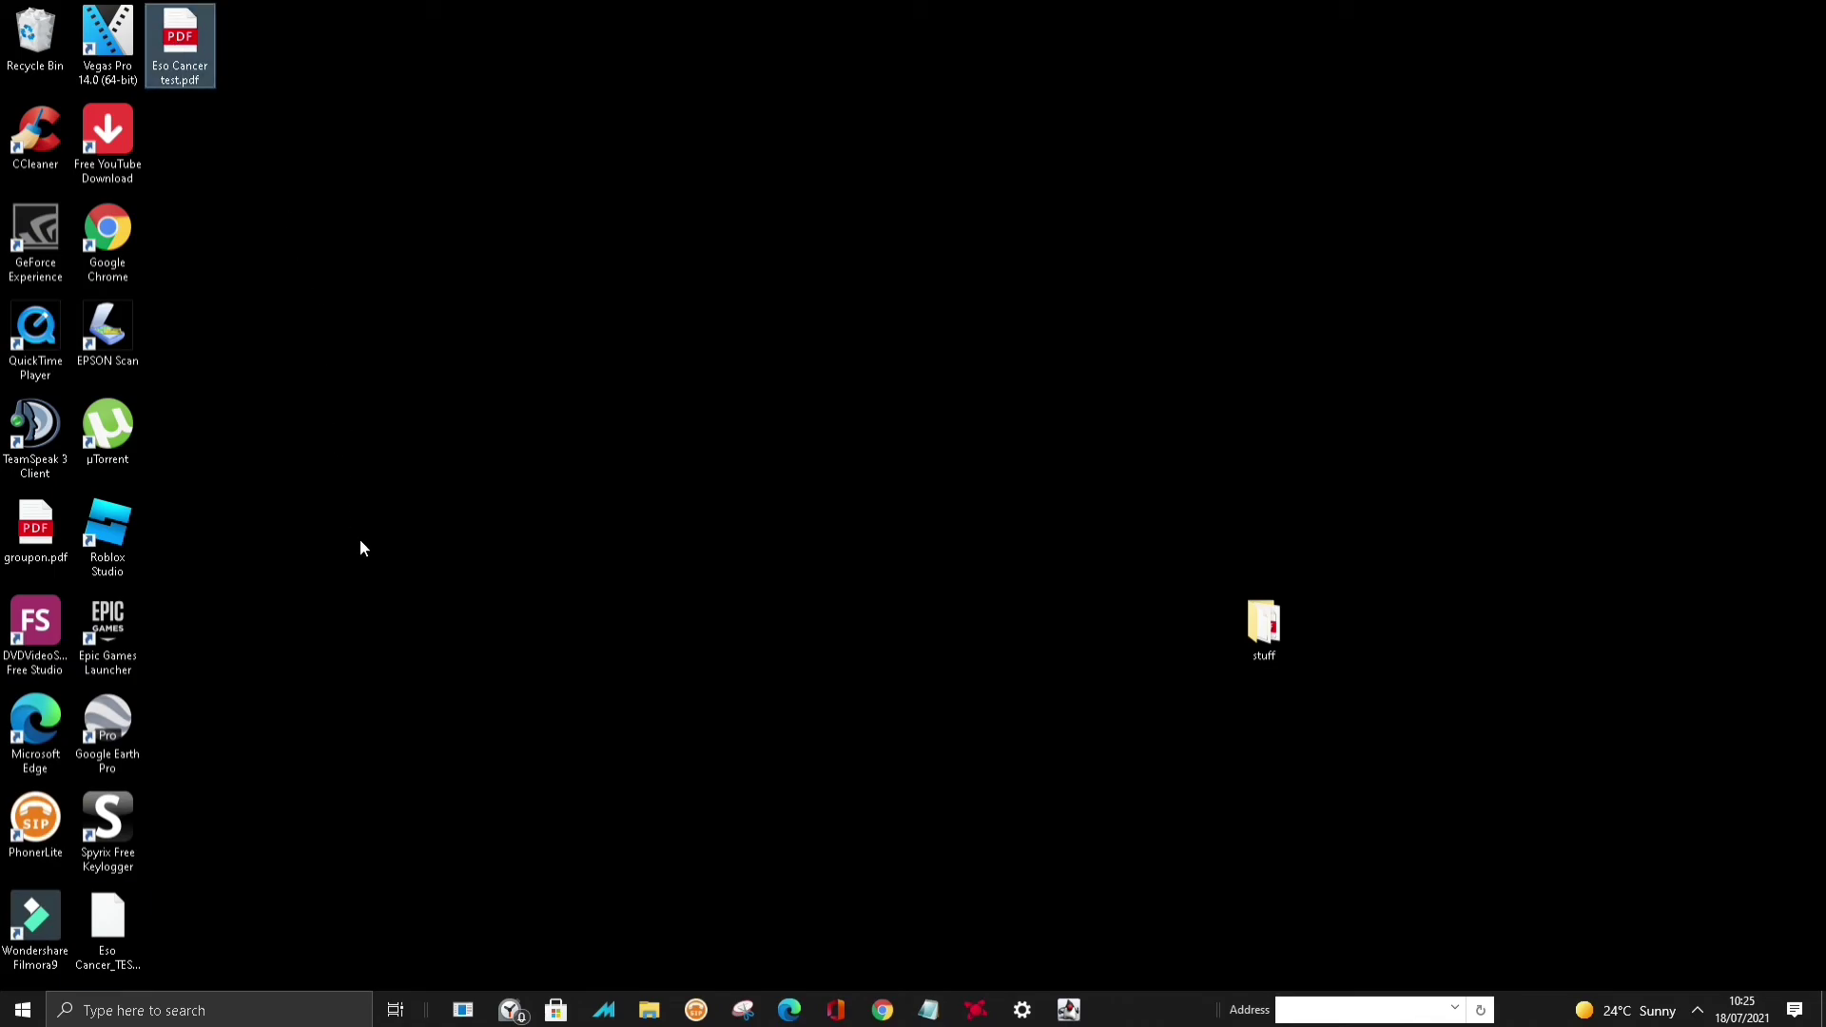
double_click(178, 45)
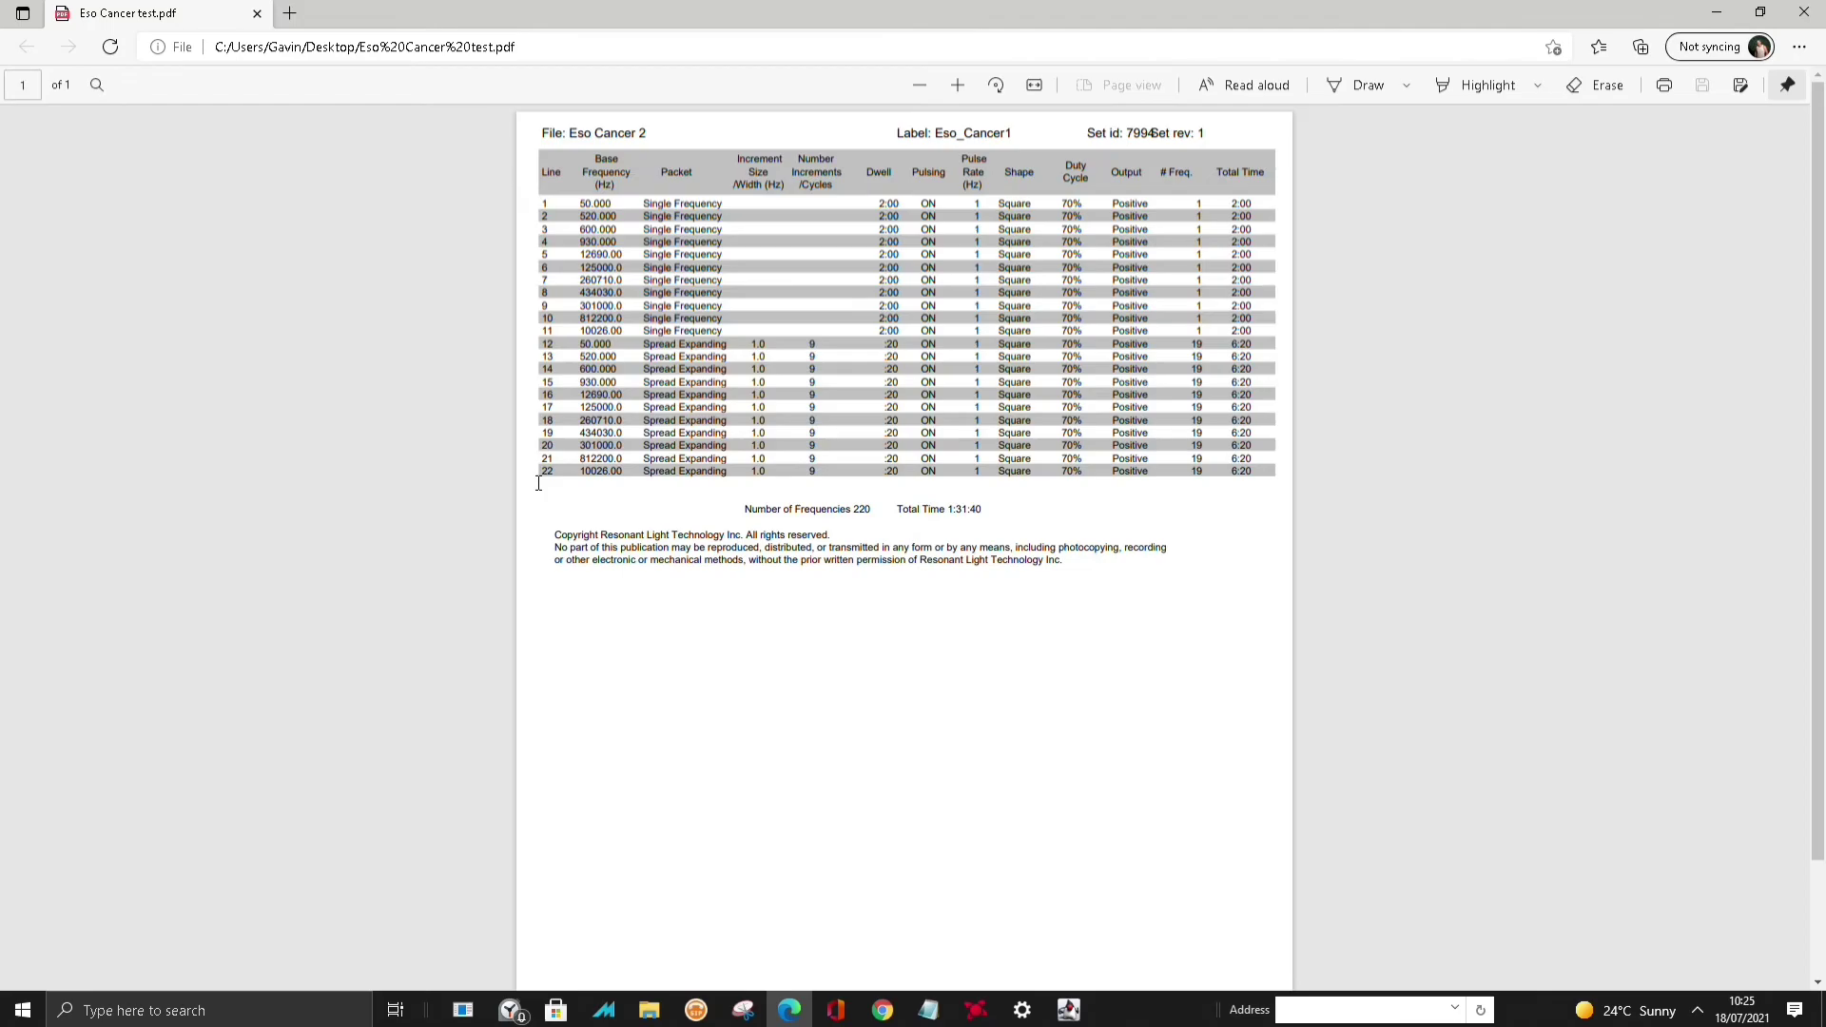
scroll(591, 514, up, 3)
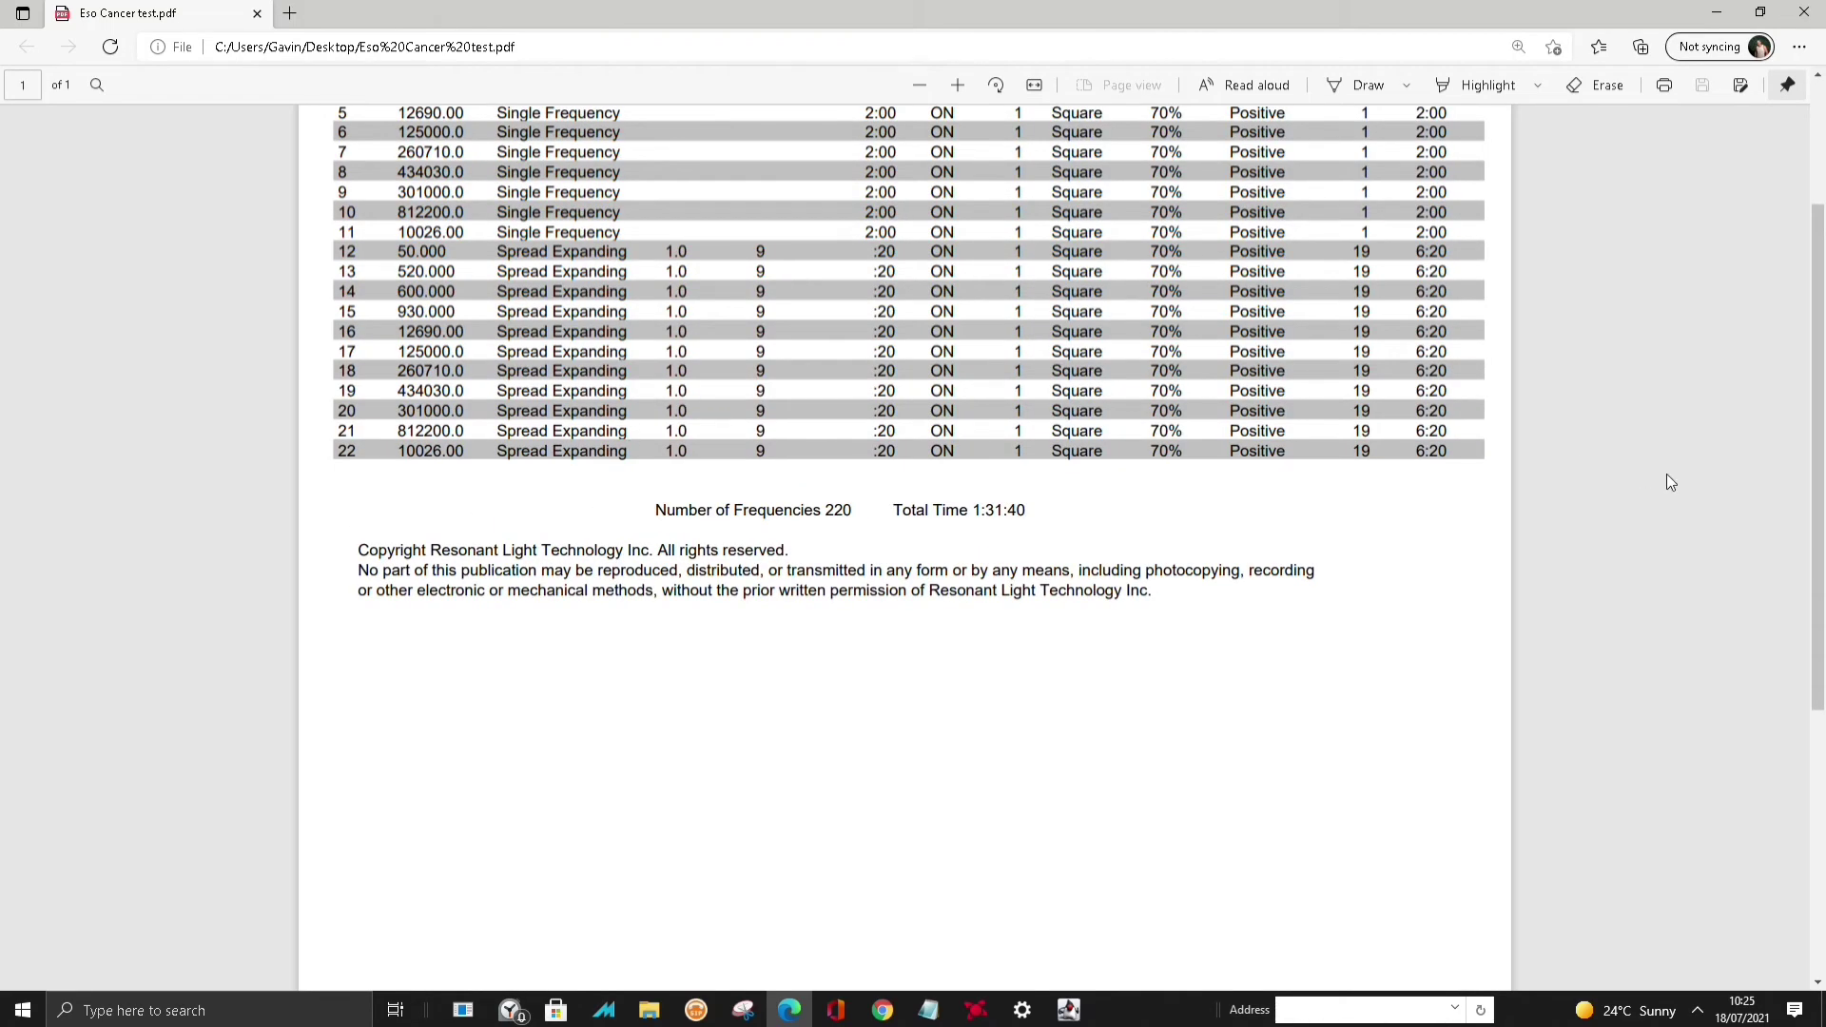
scroll(1644, 477, up, 3)
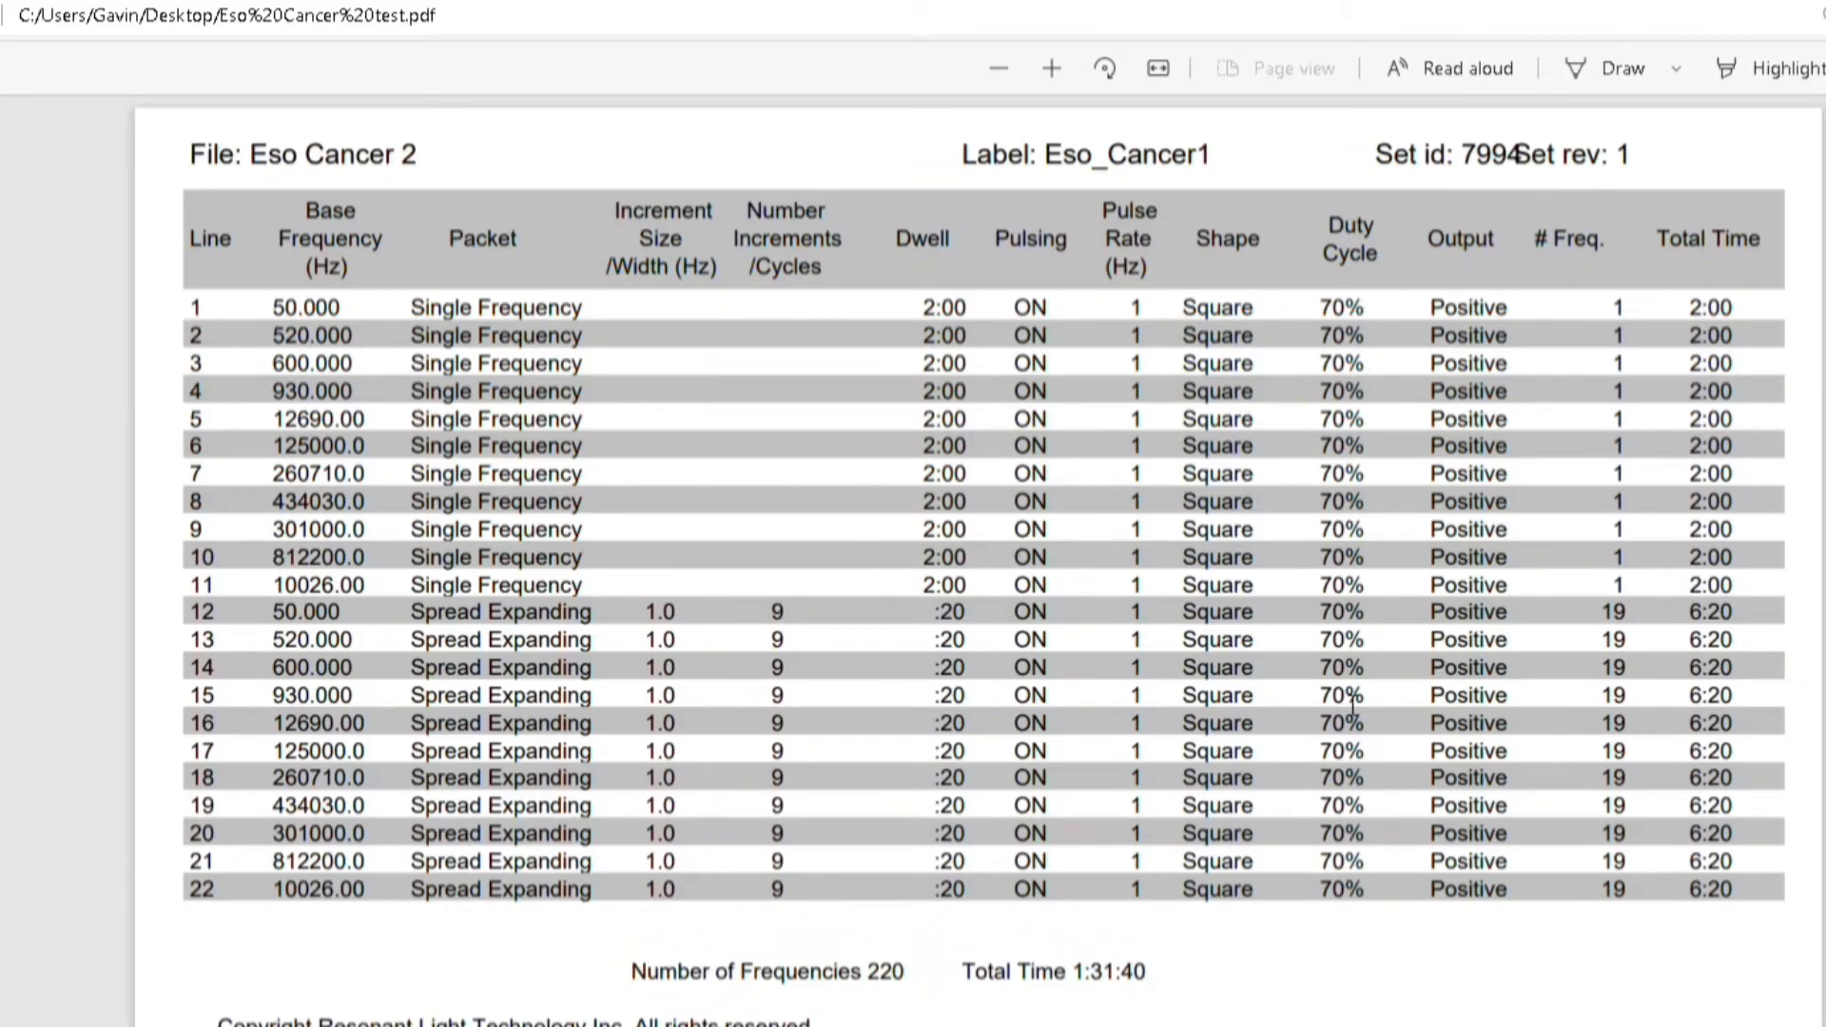
scroll(1784, 211, down, 5)
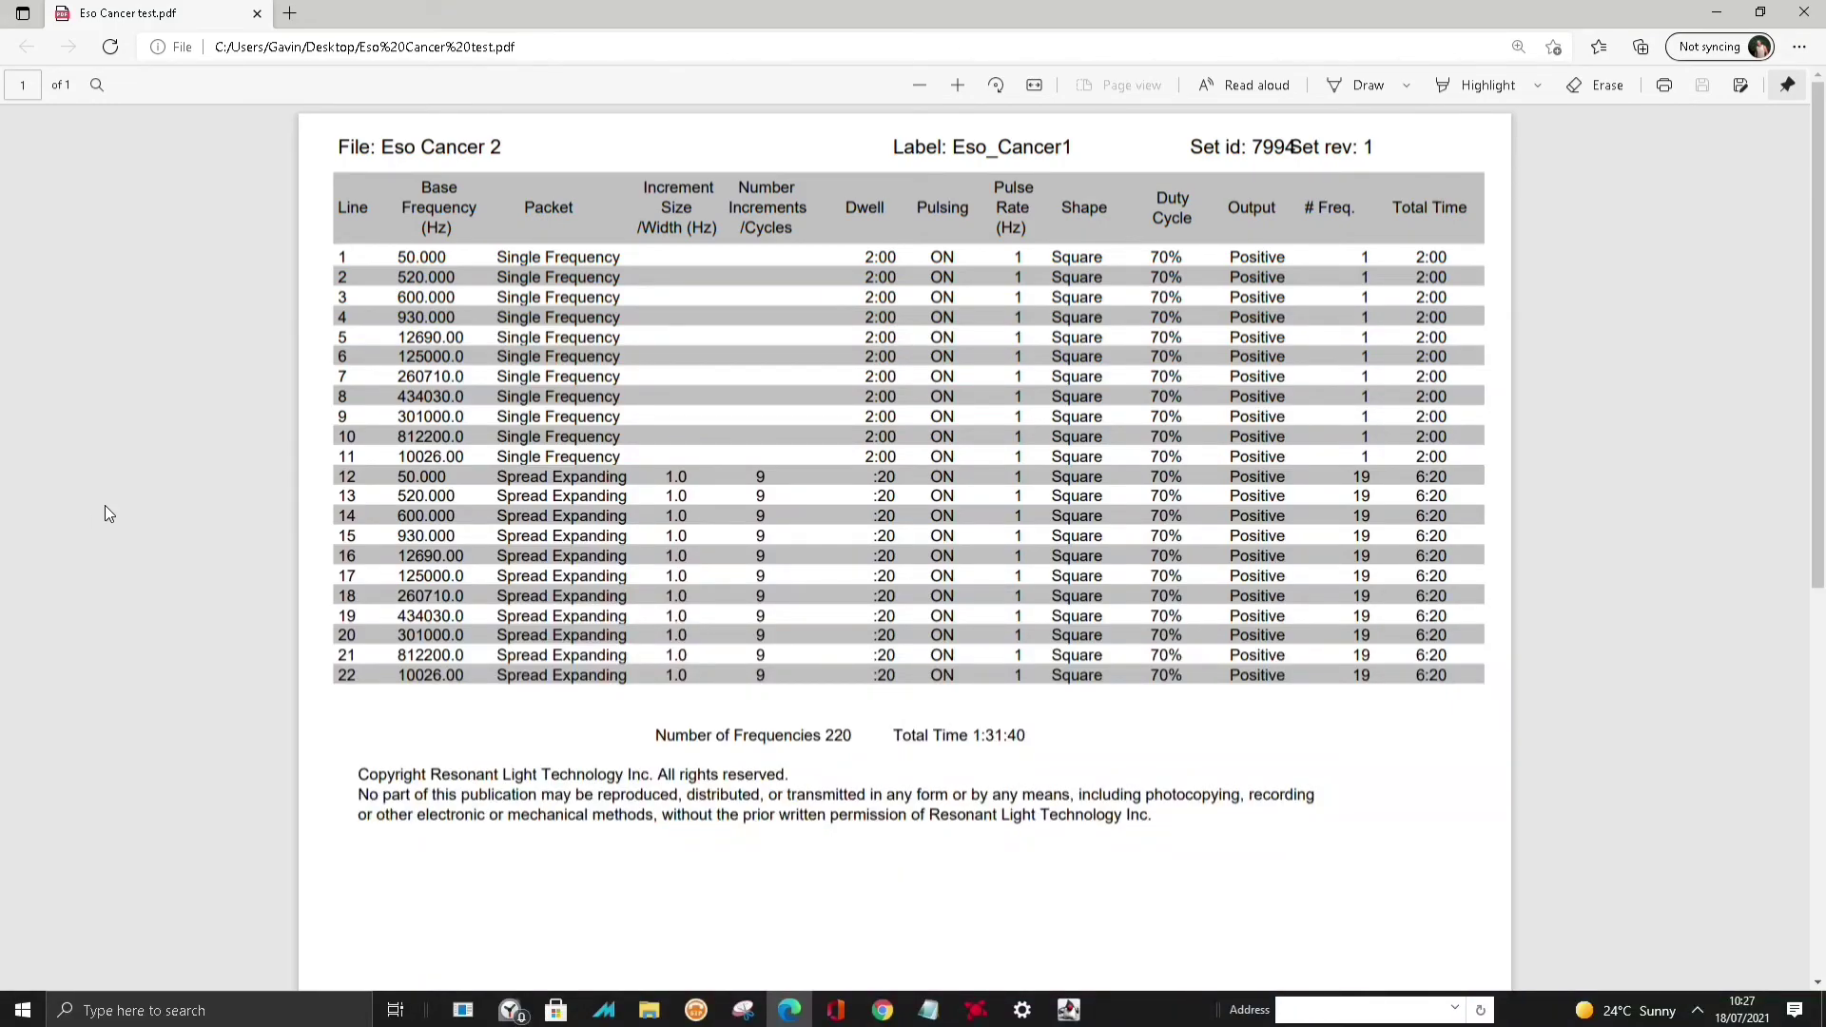
Close the PDF and, back in the ProGen3 Connect editor, choose Eso Cancer_TEST.pg3 from the Desktop as the file for loading the ProGen.
click(1794, 12)
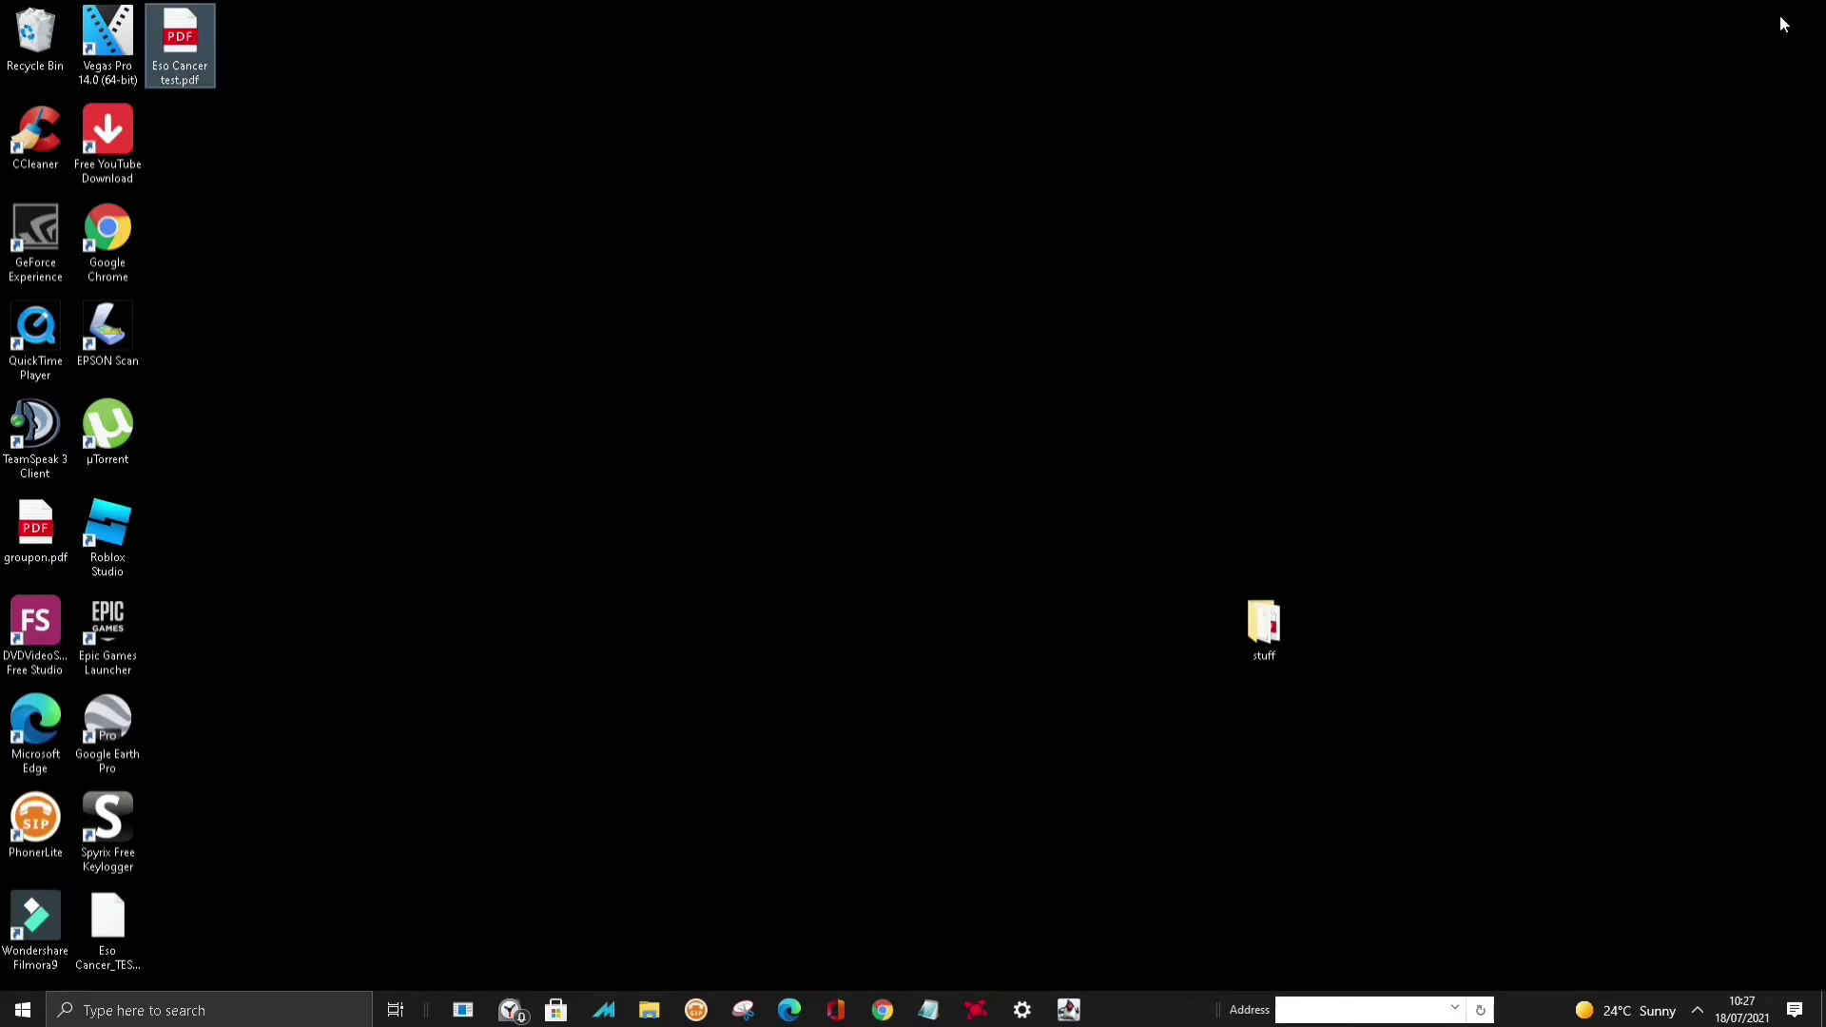
click(1068, 1010)
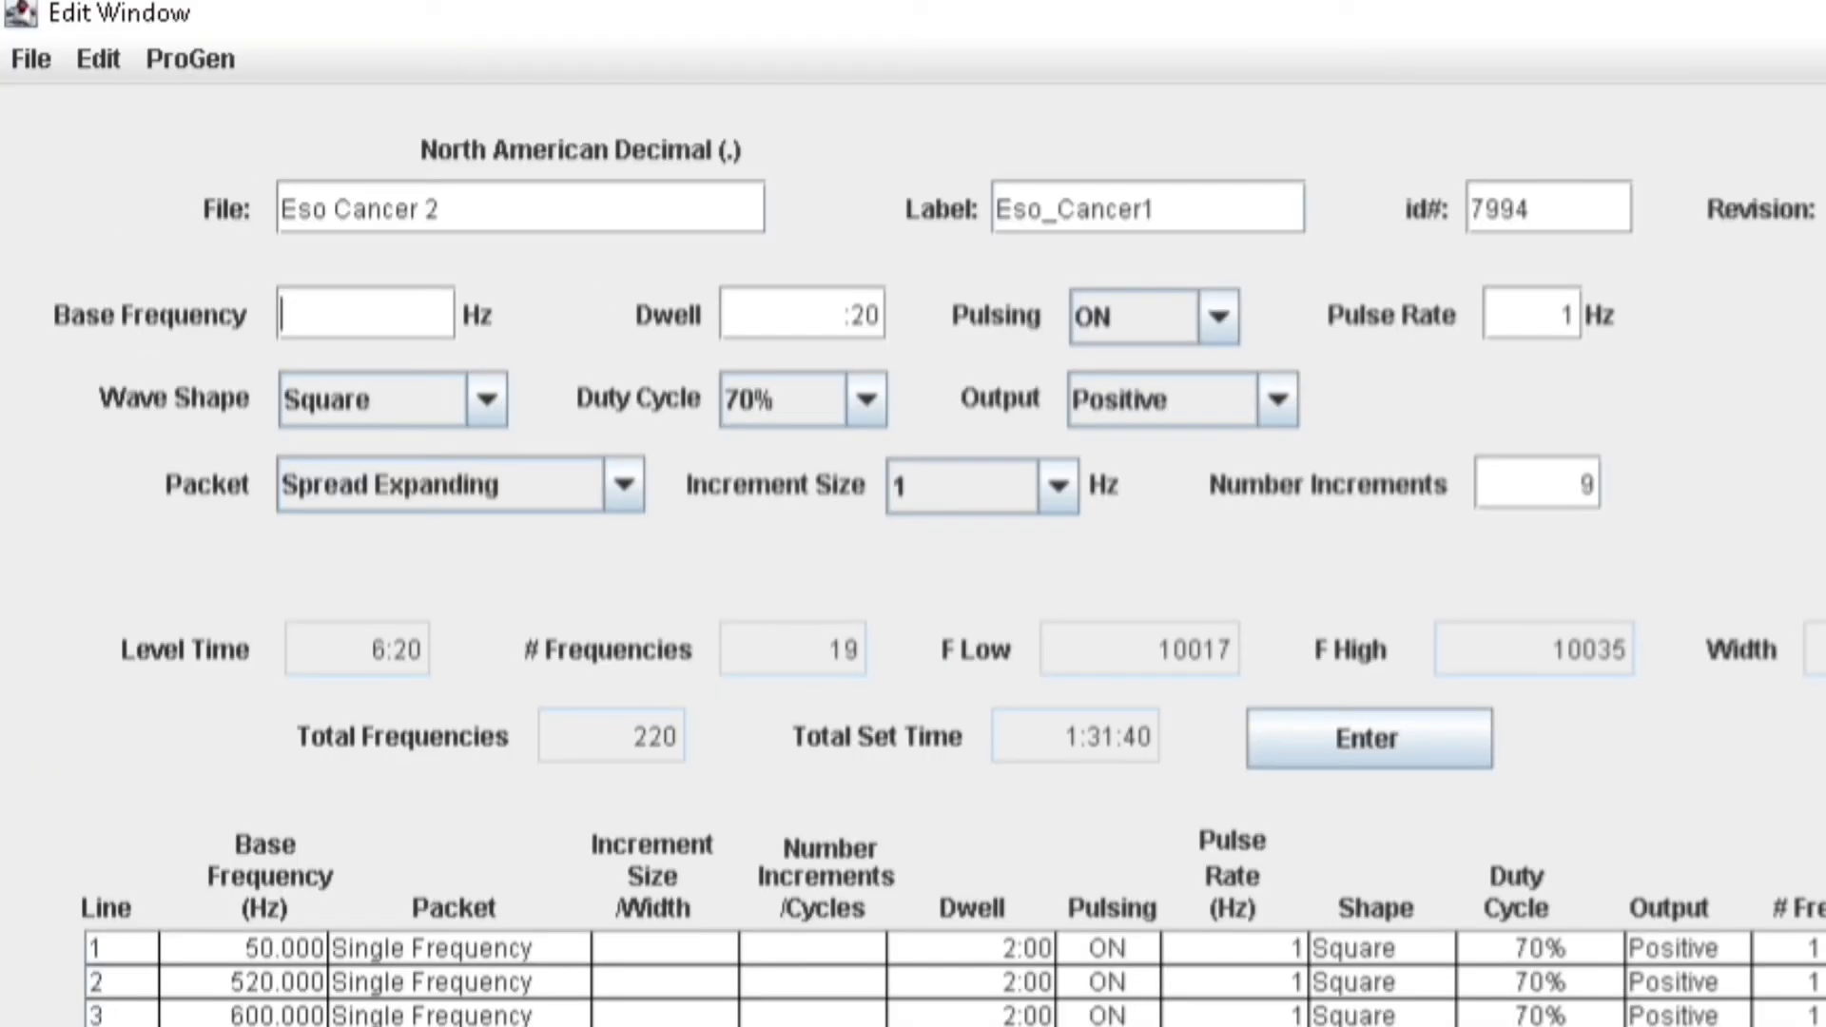
click(157, 59)
click(201, 111)
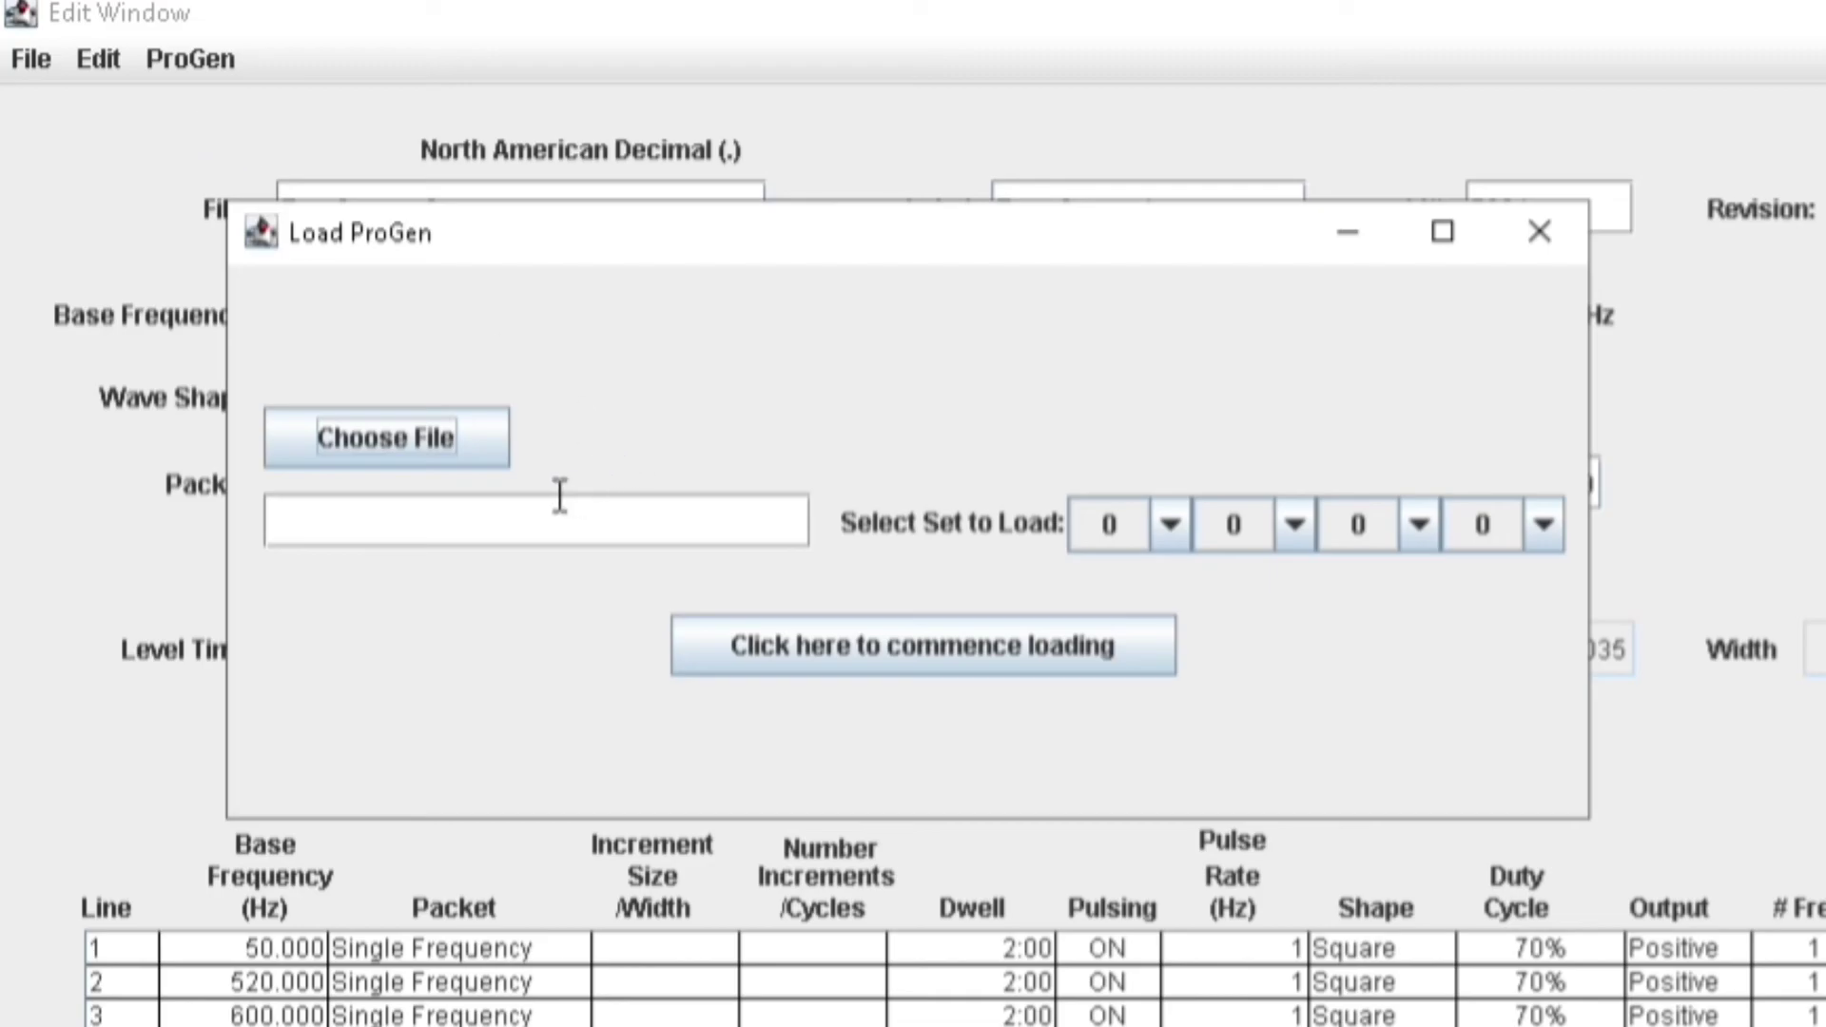
click(455, 447)
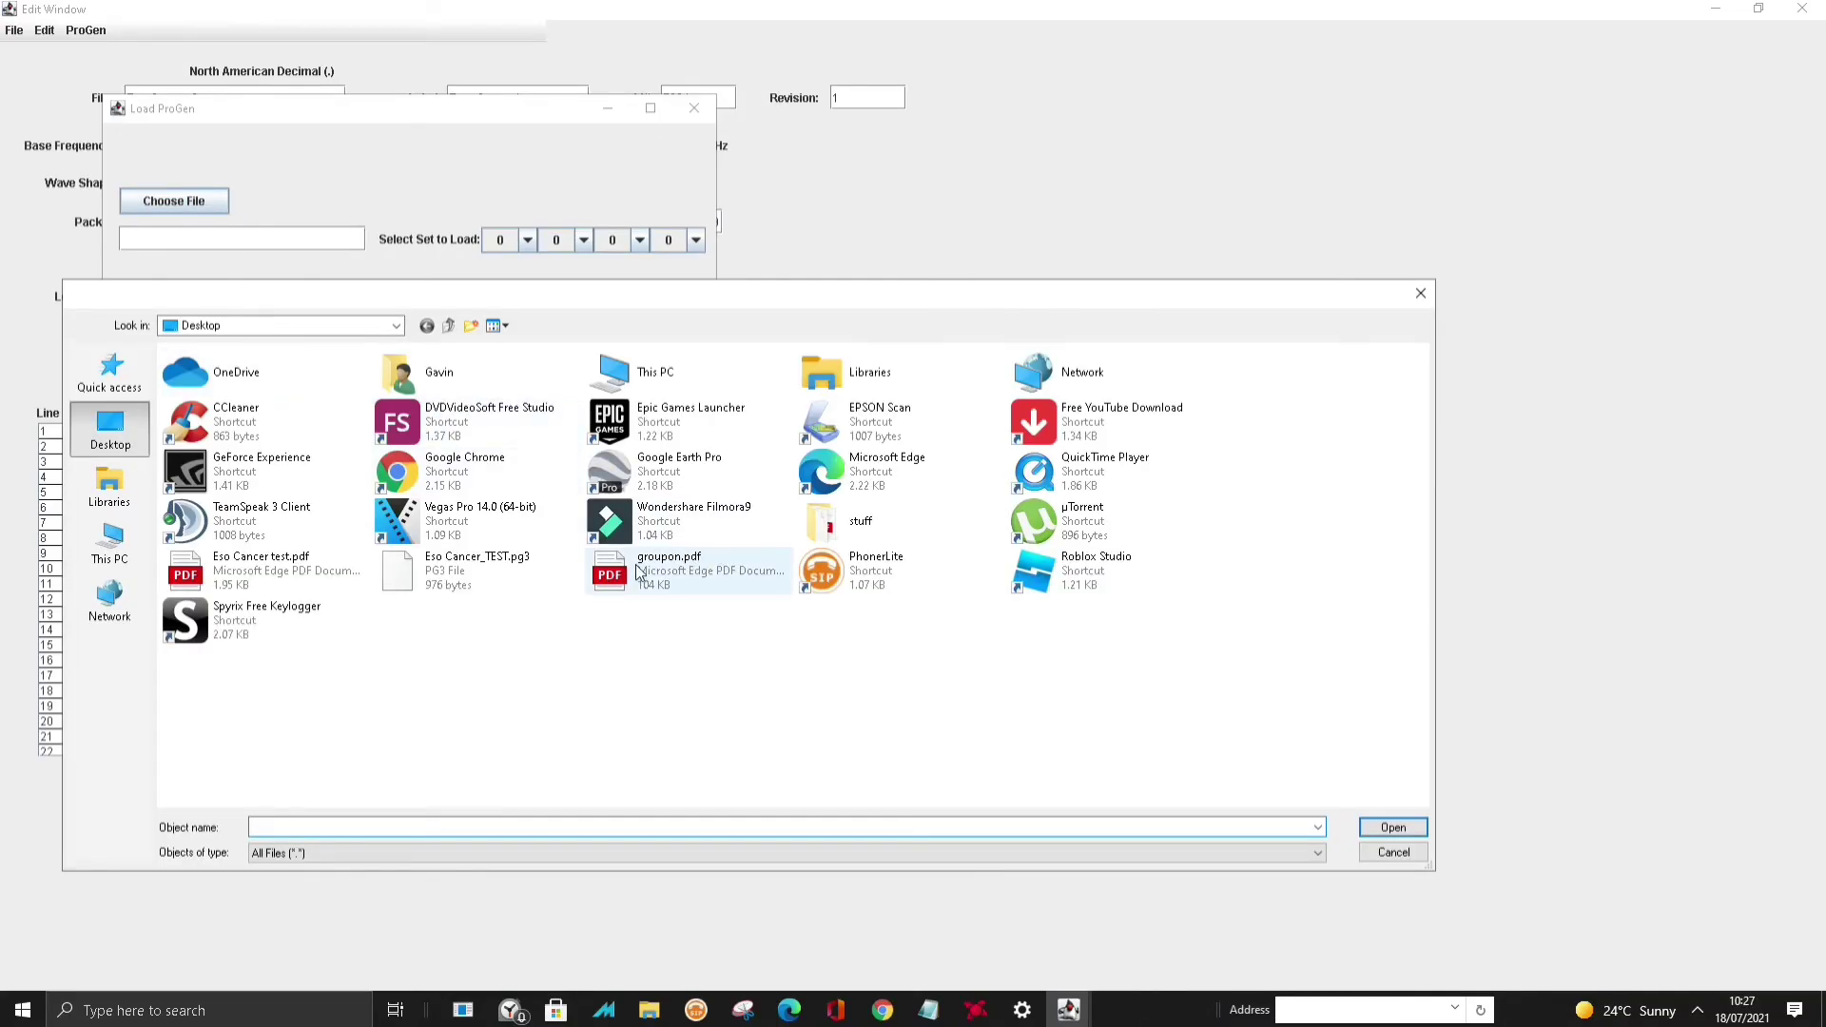
click(429, 594)
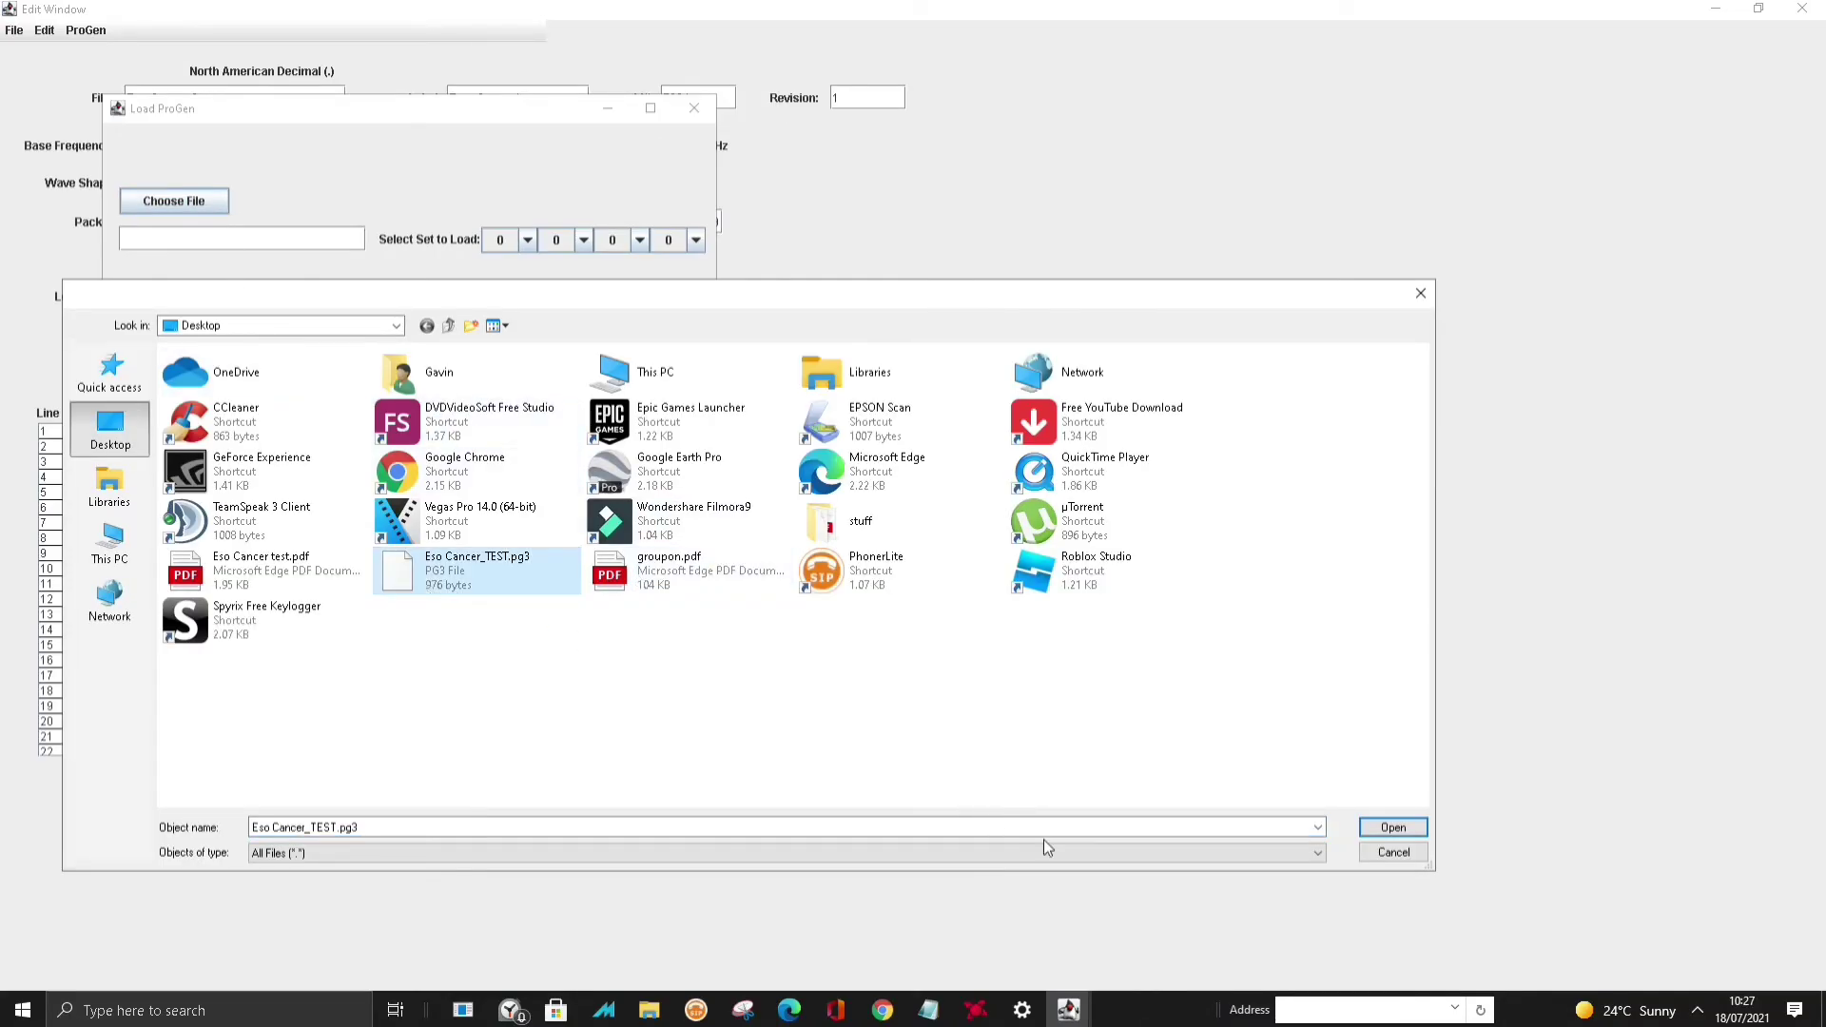
click(1393, 826)
Select set 7994 as the set to load, load it onto the ProGen, and close the loading dialog.
click(528, 241)
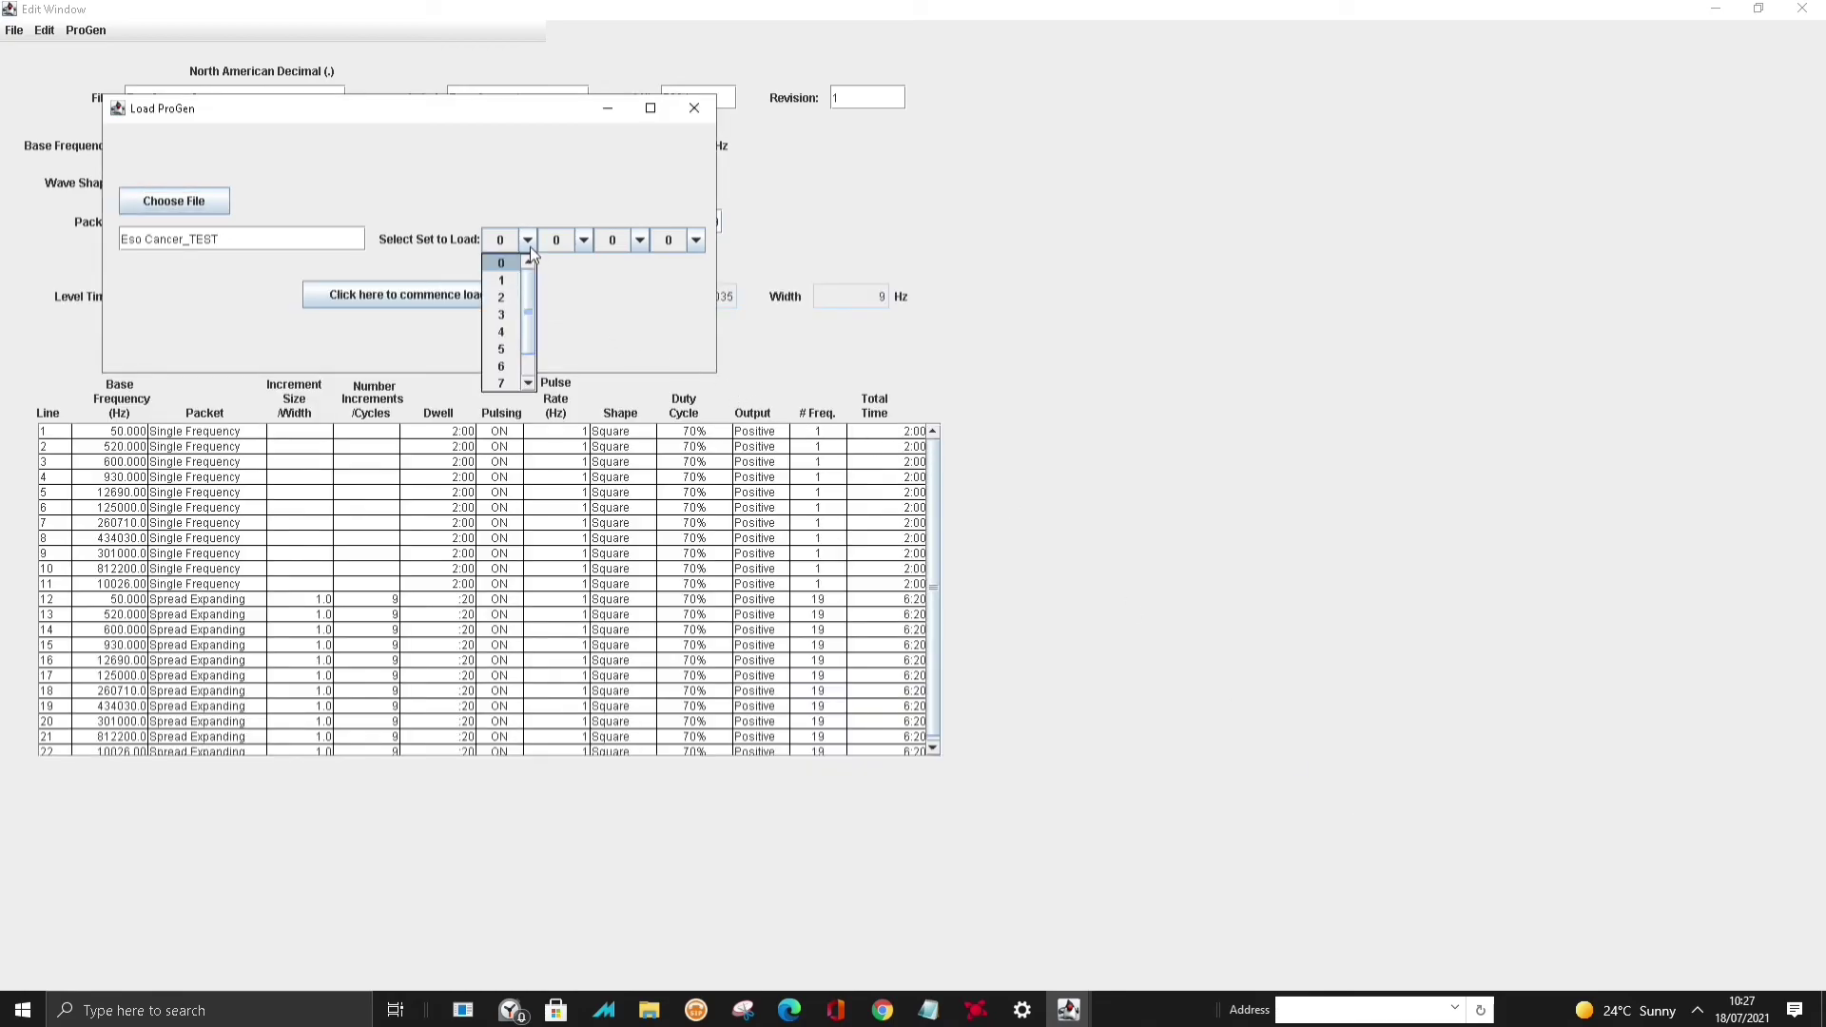
click(501, 378)
click(582, 244)
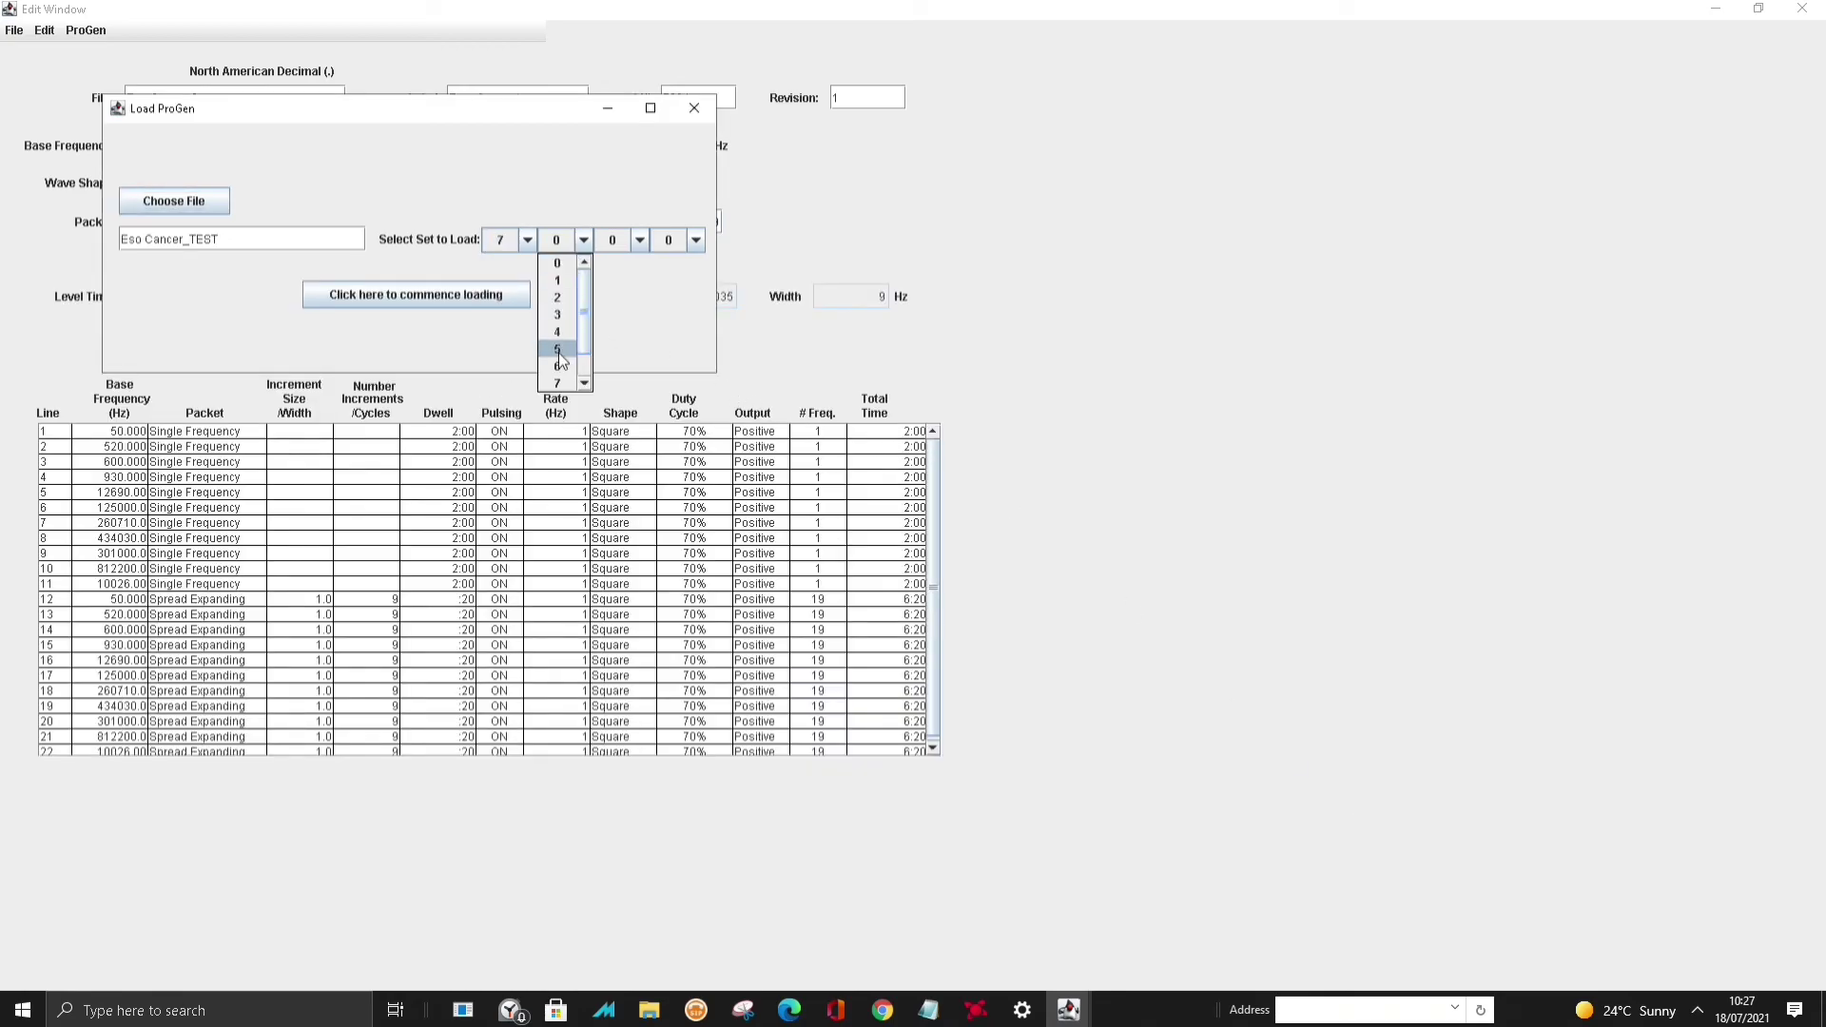
click(607, 243)
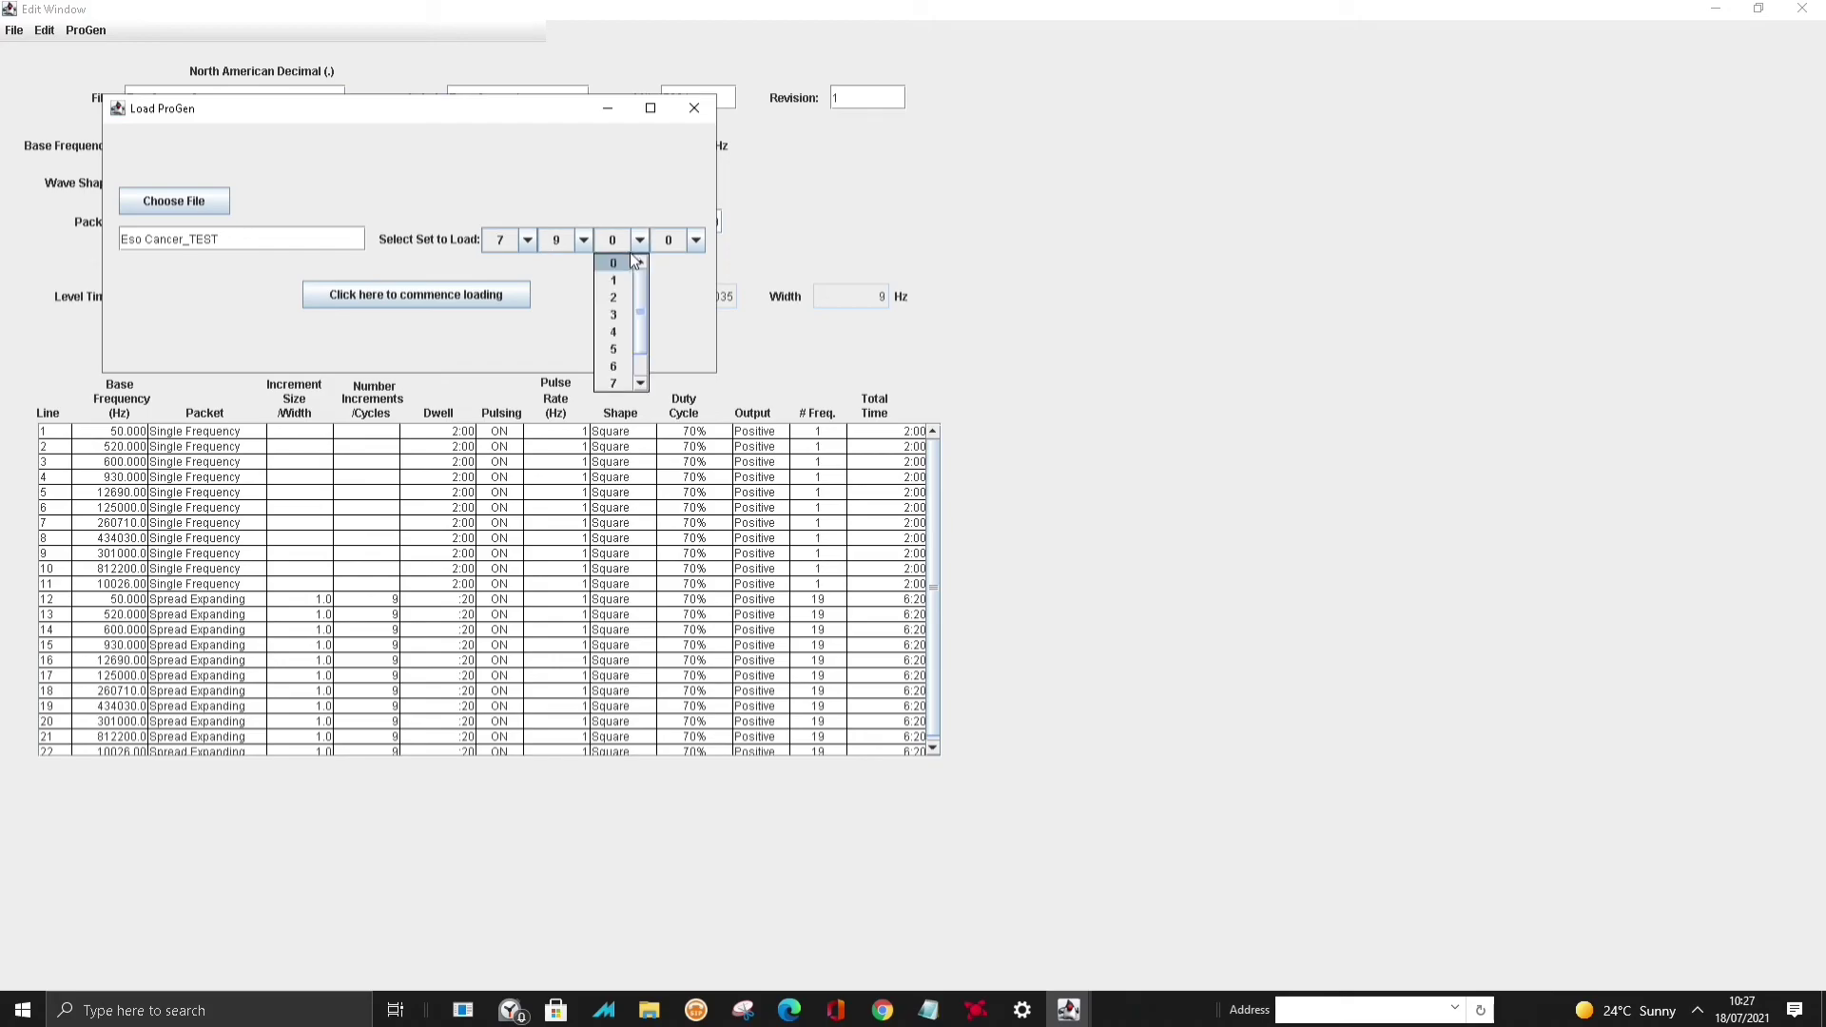
click(614, 380)
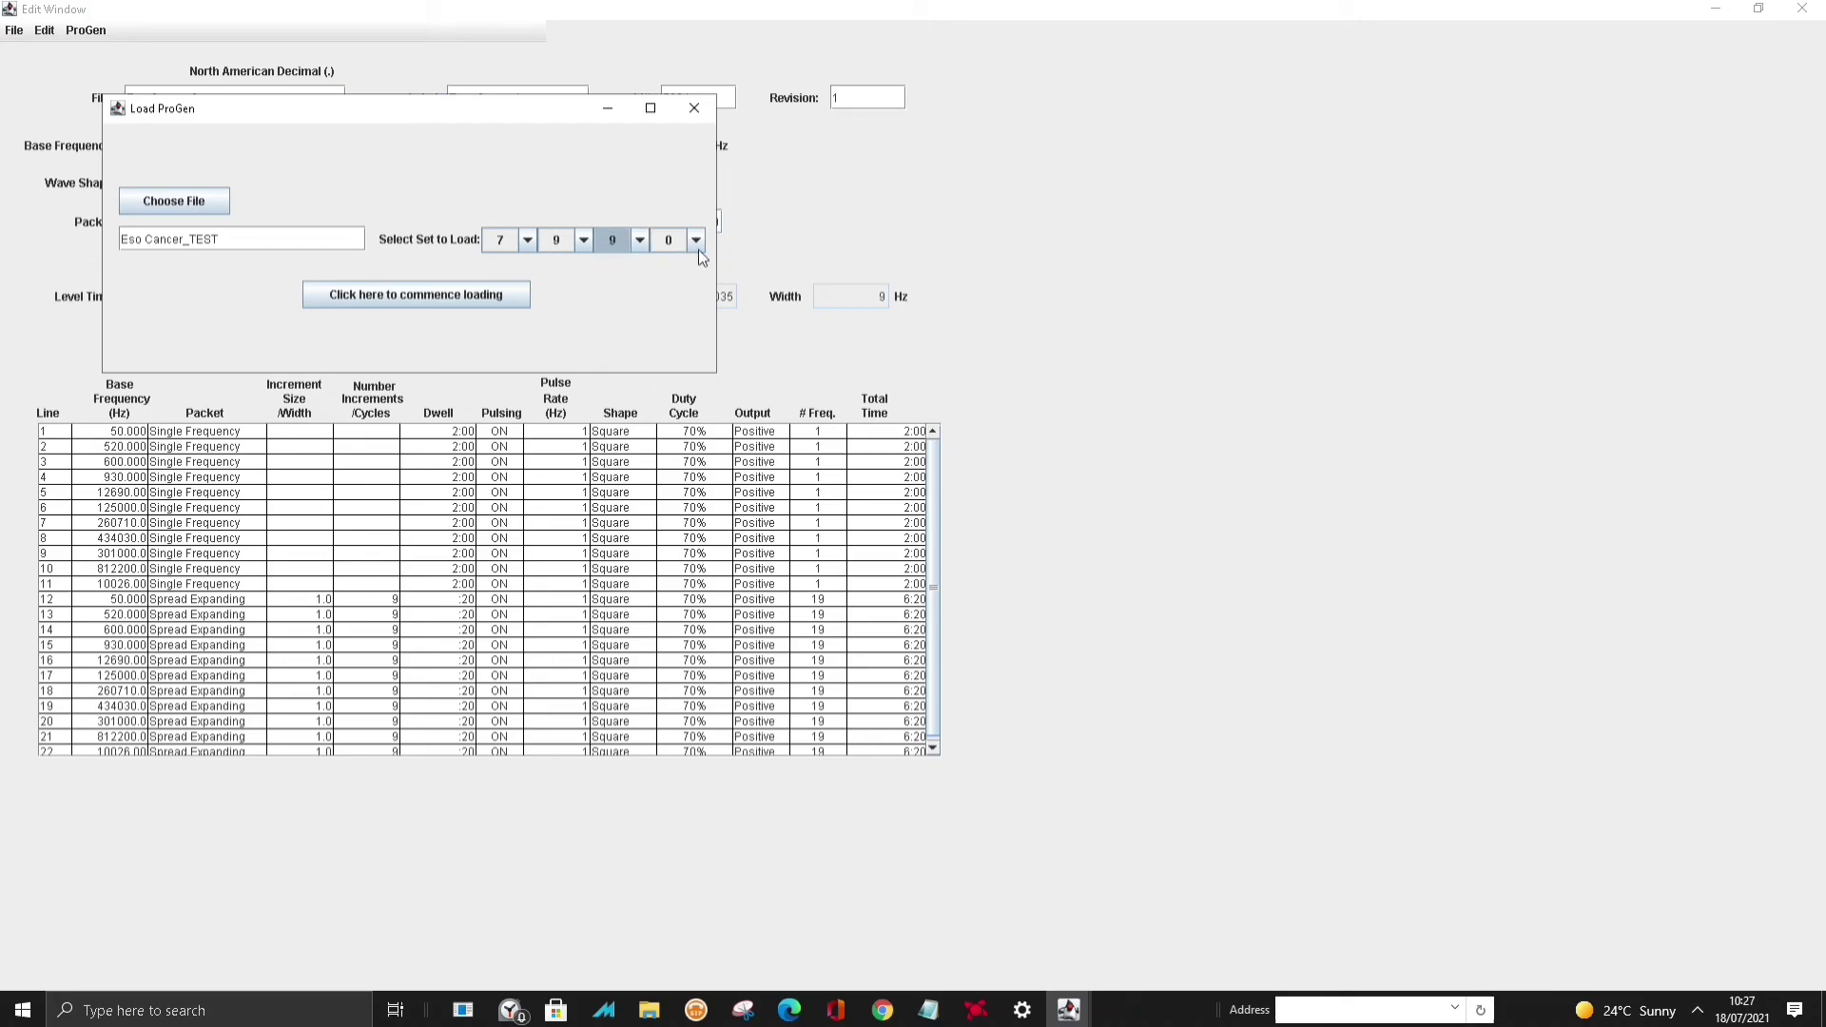
click(697, 244)
click(672, 333)
click(443, 295)
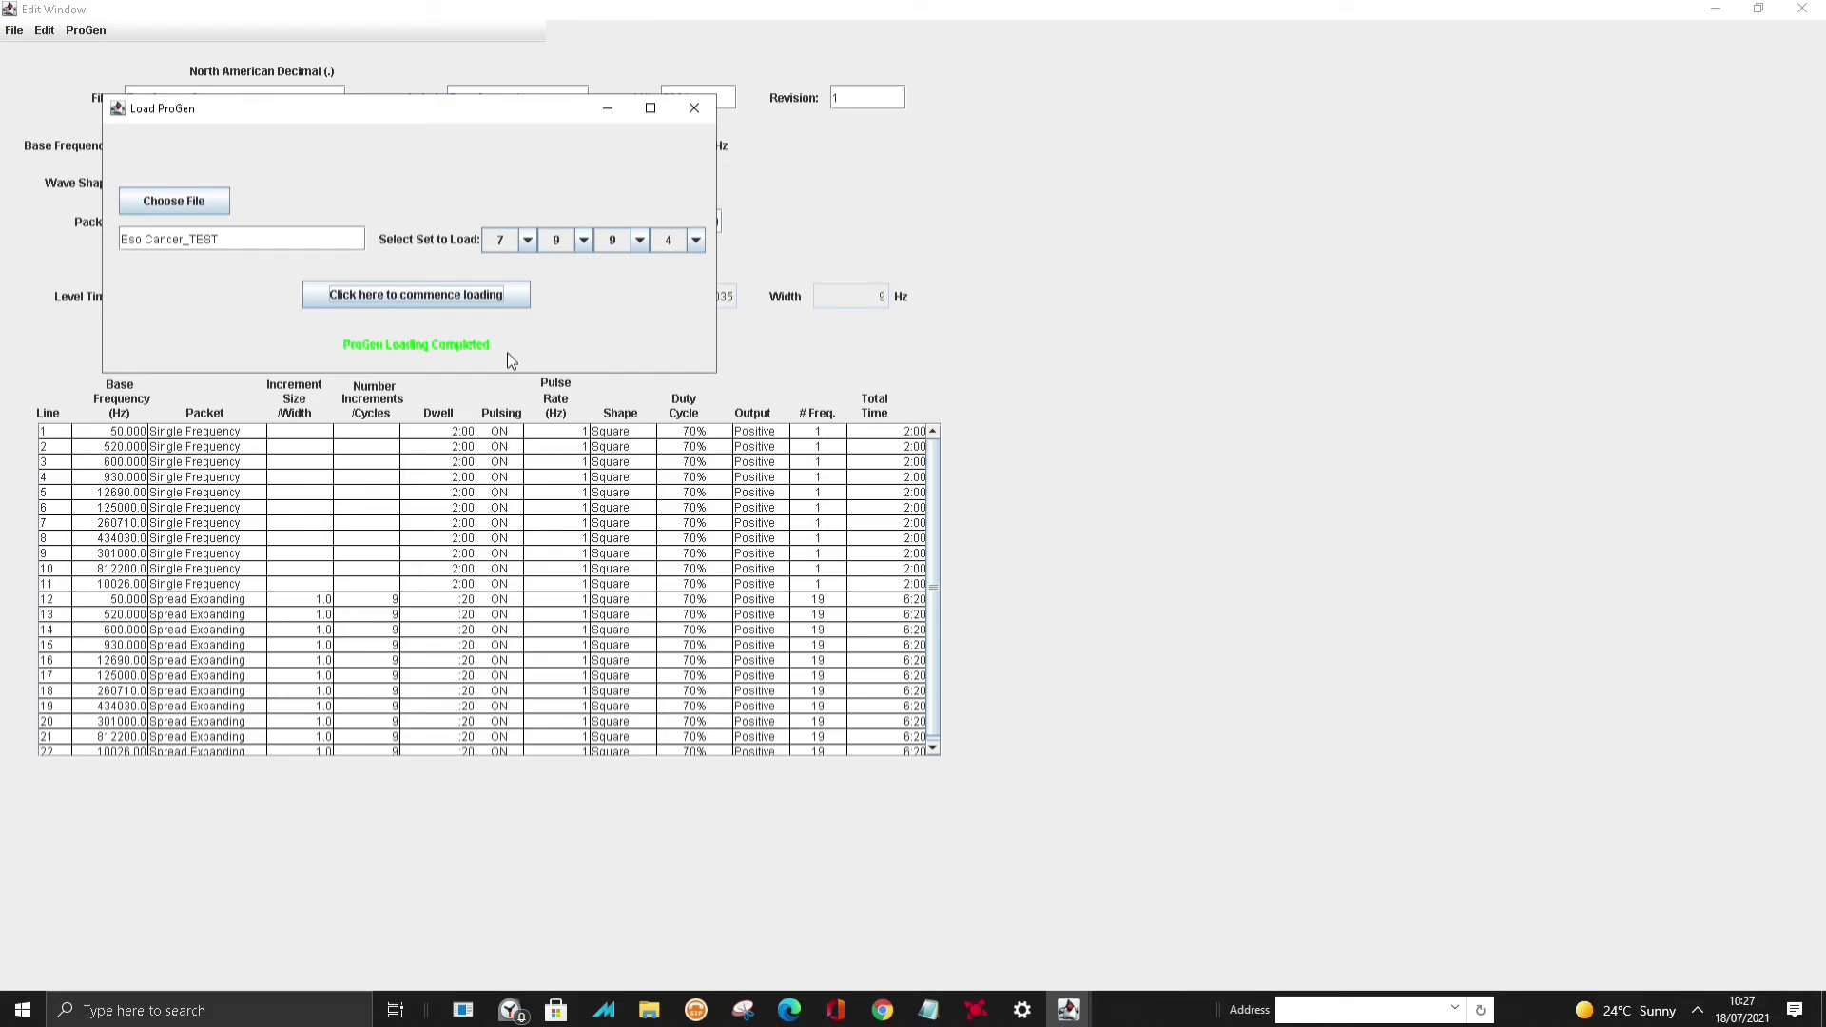
click(690, 108)
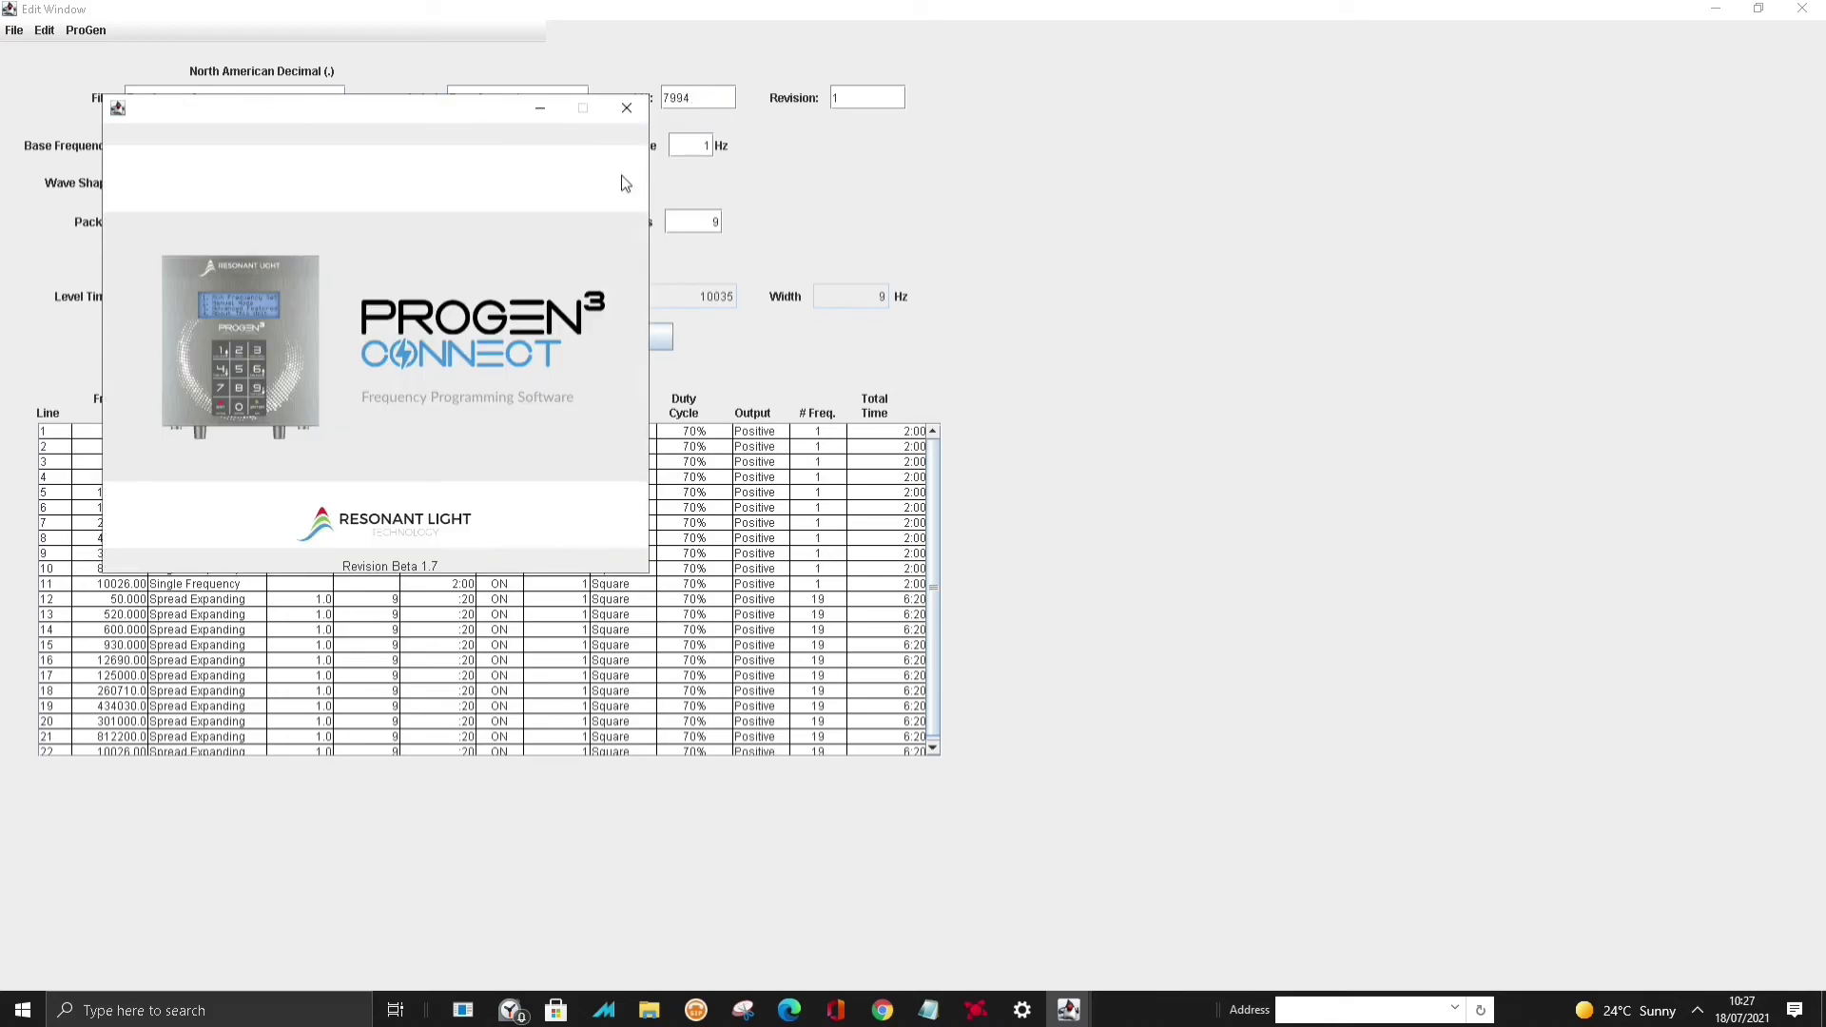